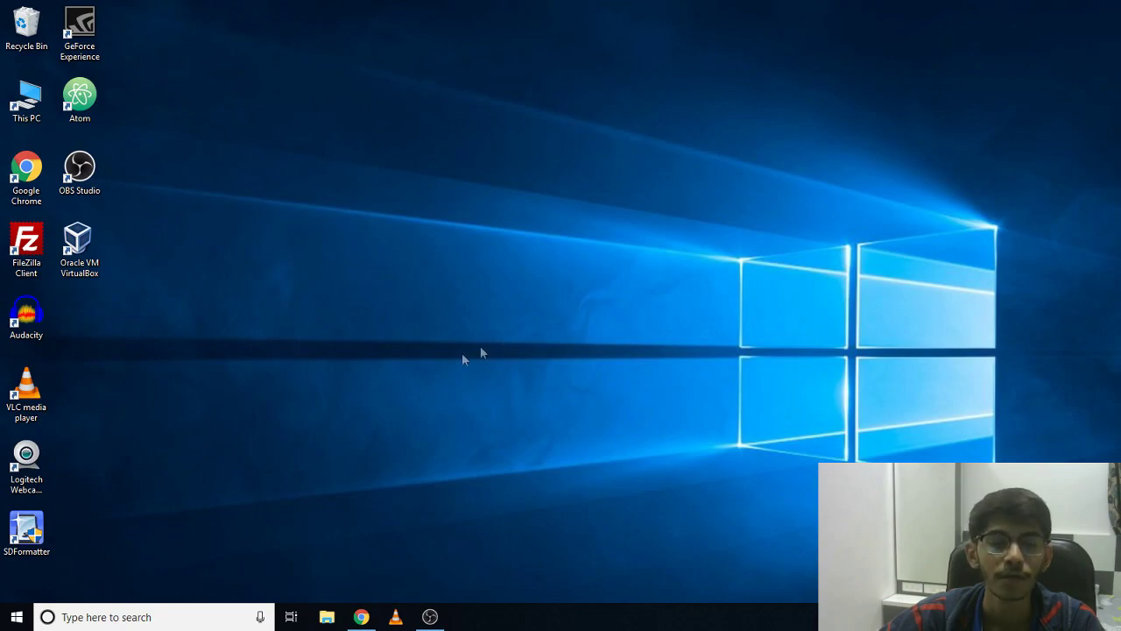
View the MultiBootUSB website in Chrome, and launch the installed MultiBootUSB application
click(361, 617)
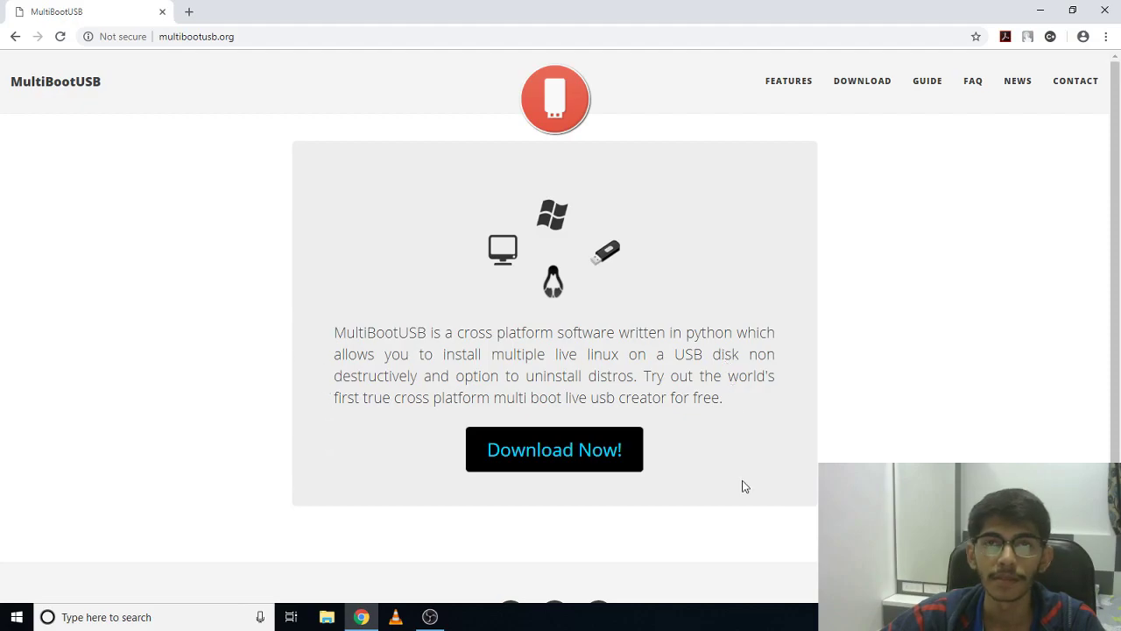
click(174, 617)
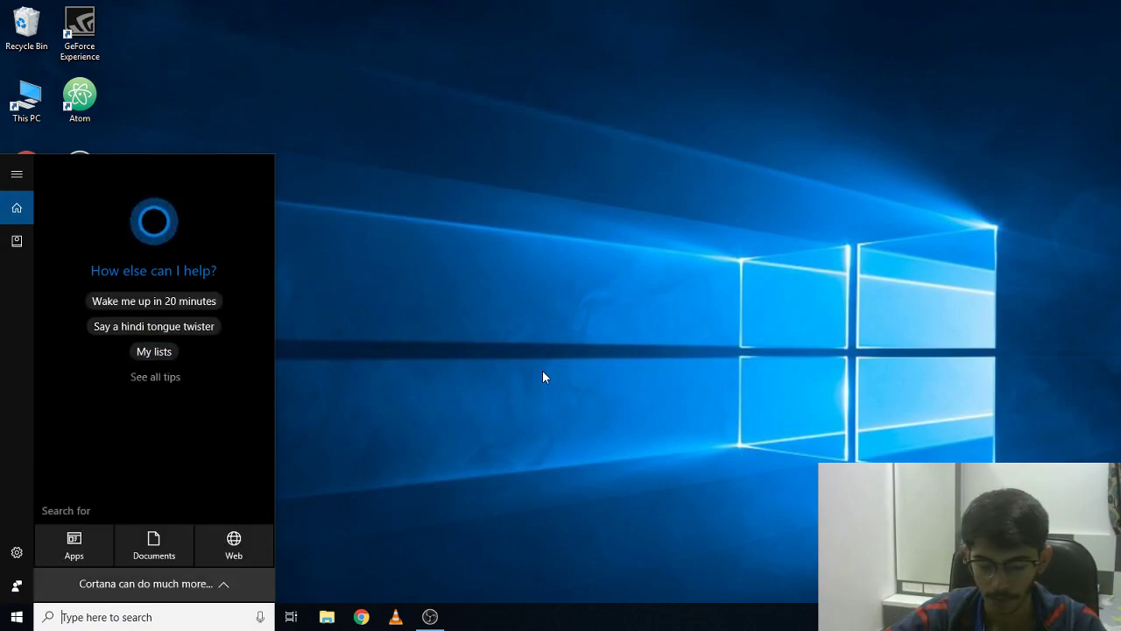
text(mulitbo)
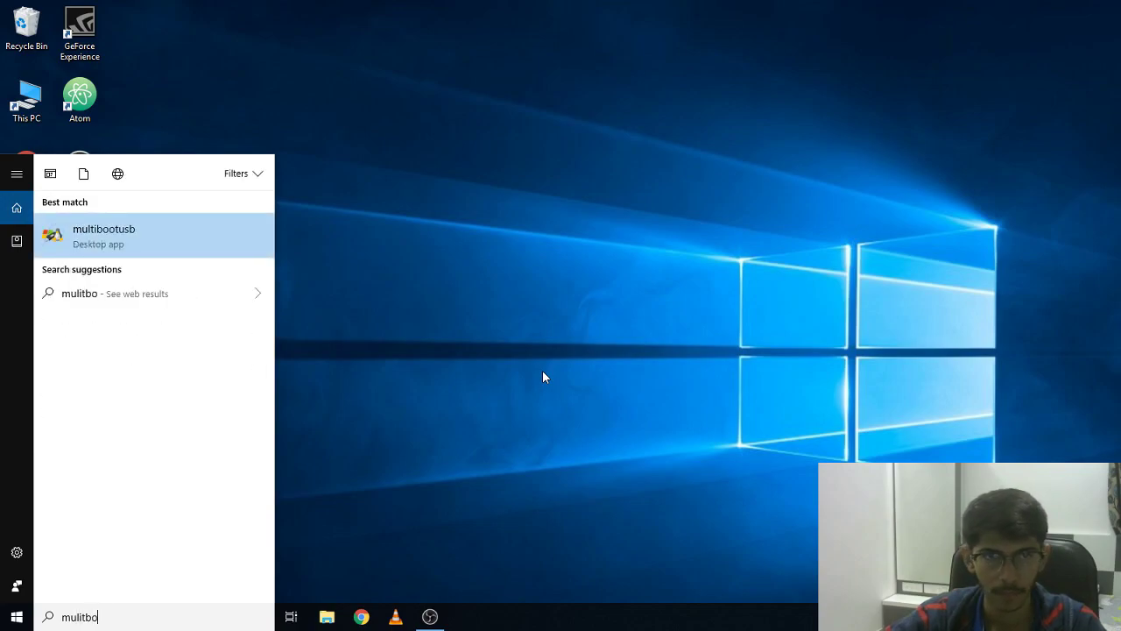
key(Return)
drag(568, 84, 543, 86)
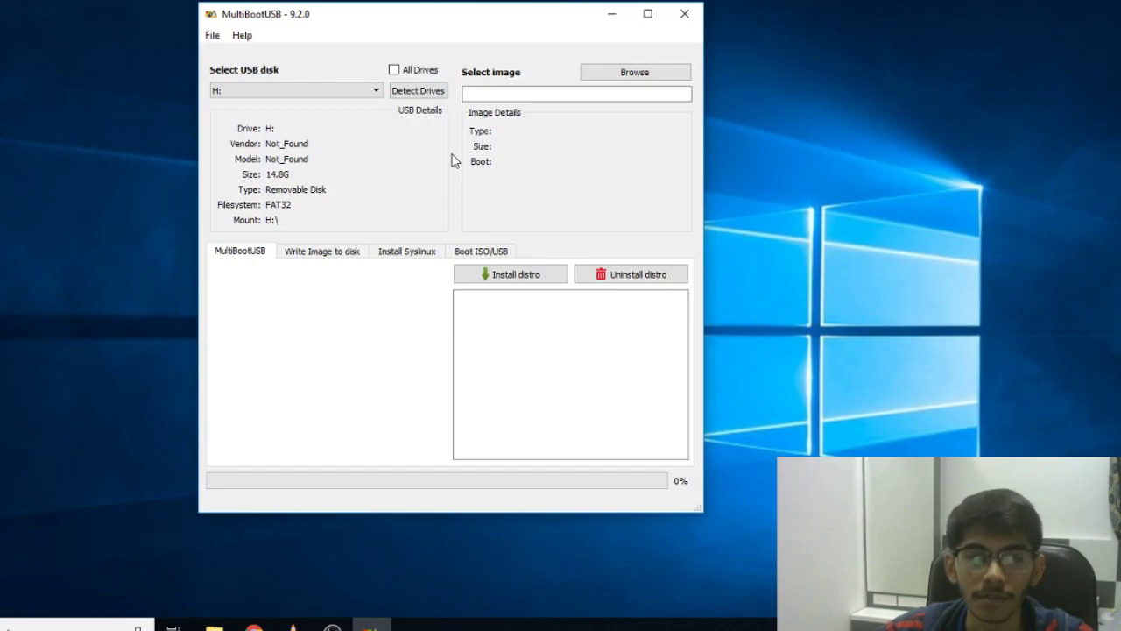
Load kali-linux-2018.4-amd64.iso from the kali-linux-2018-4-amd64-iso folder in Downloads as the image
click(621, 76)
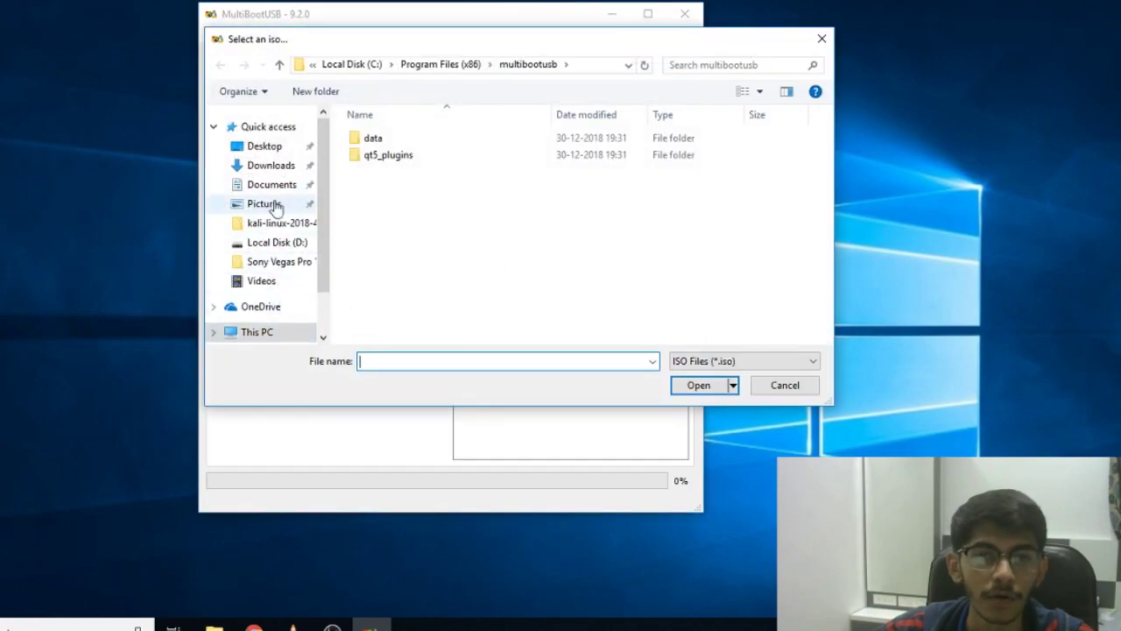
click(267, 166)
double_click(393, 142)
click(392, 143)
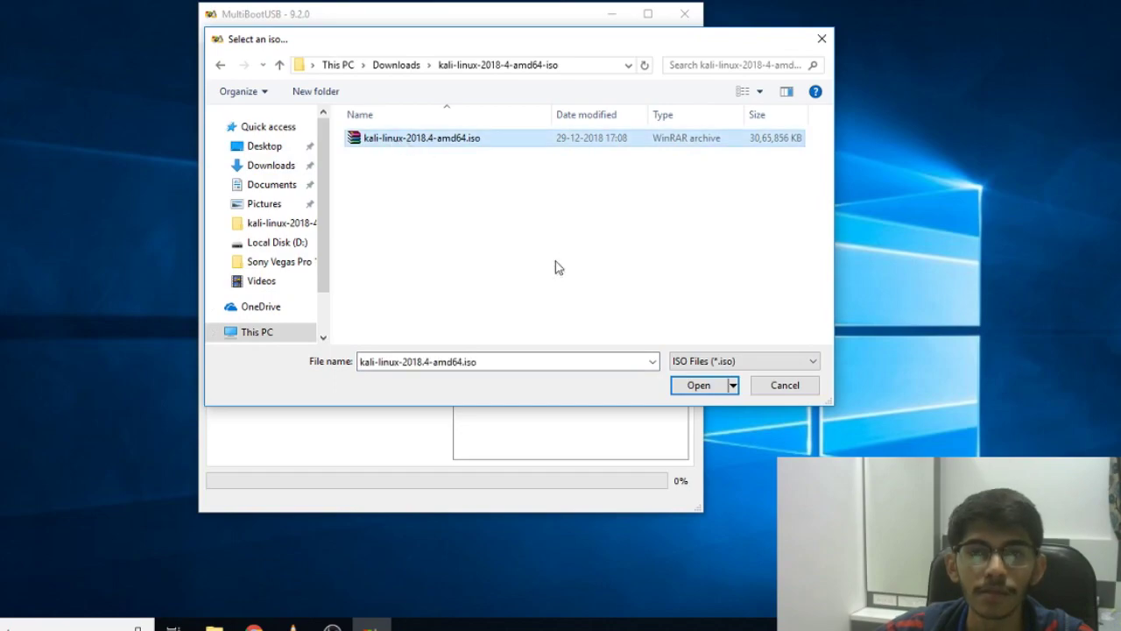
click(702, 385)
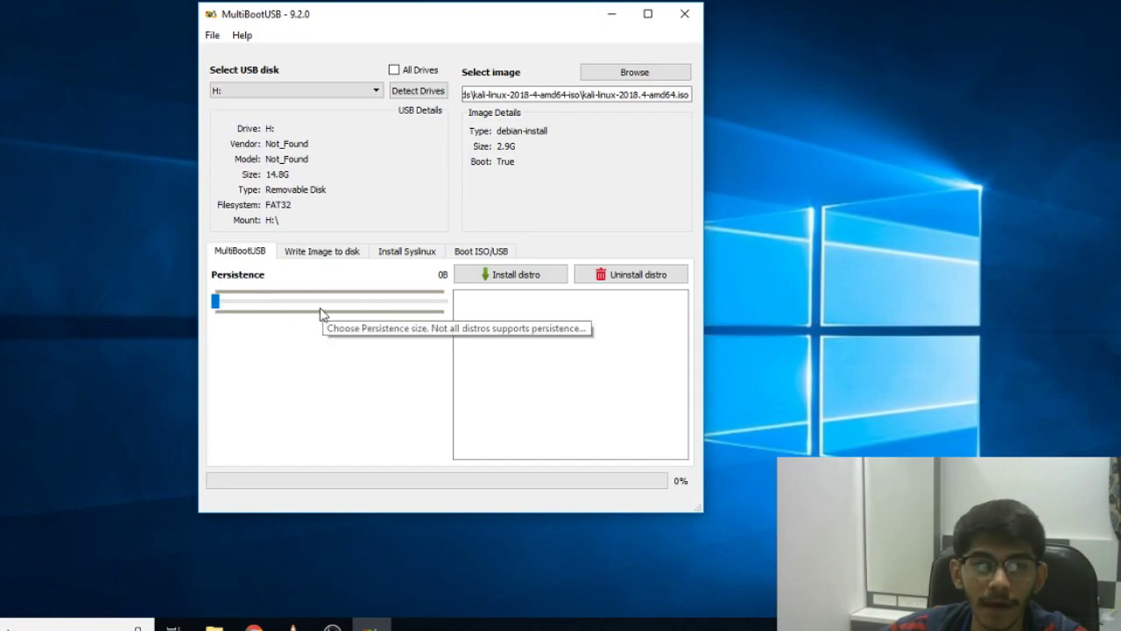
Set the persistence size to 4.0G and install the Kali Linux distro on USB disk H:
drag(216, 303, 328, 301)
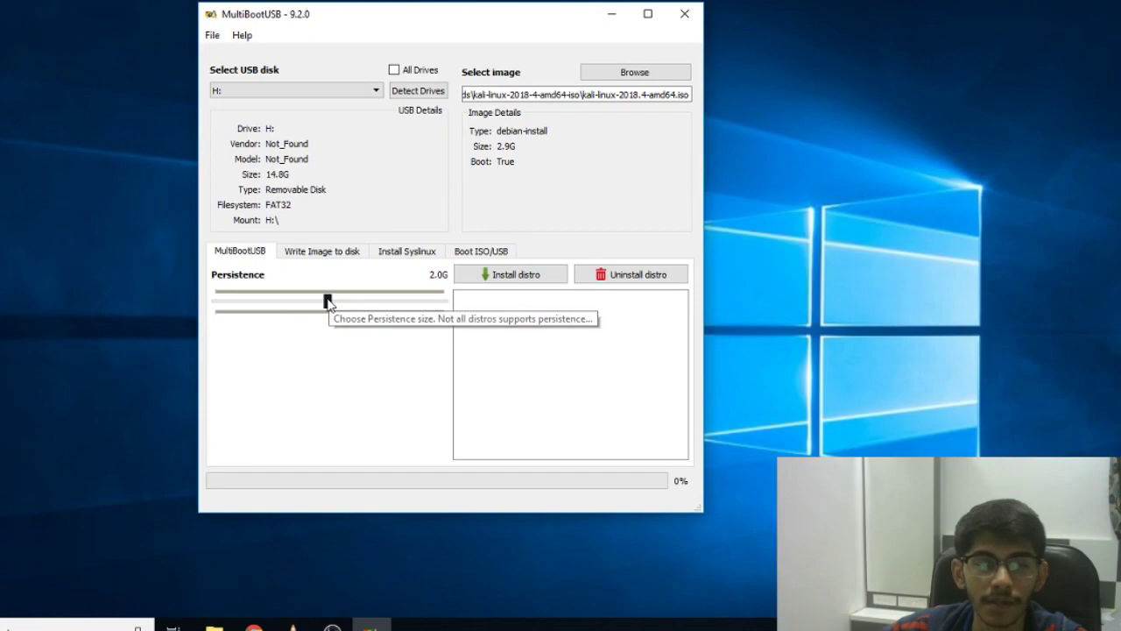
drag(328, 302, 459, 297)
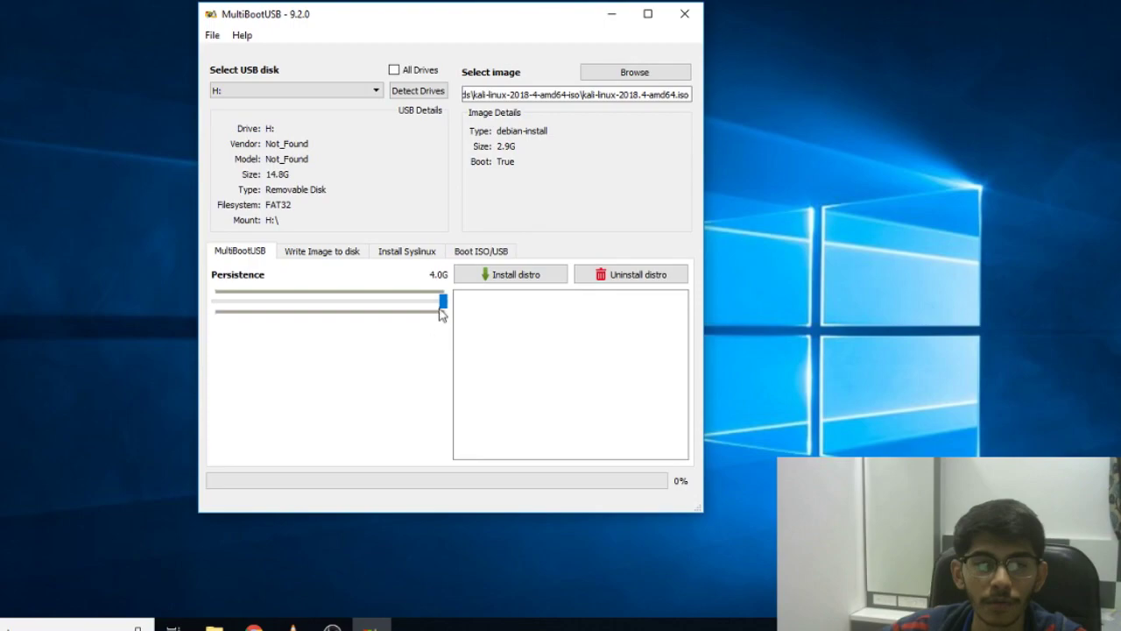
click(515, 275)
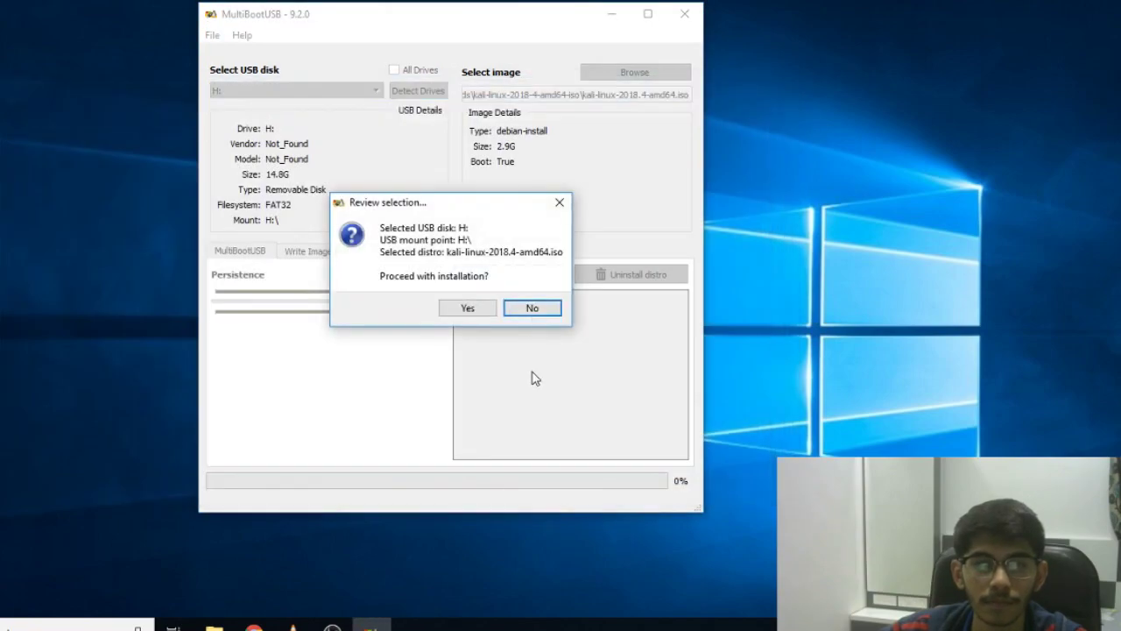
click(467, 307)
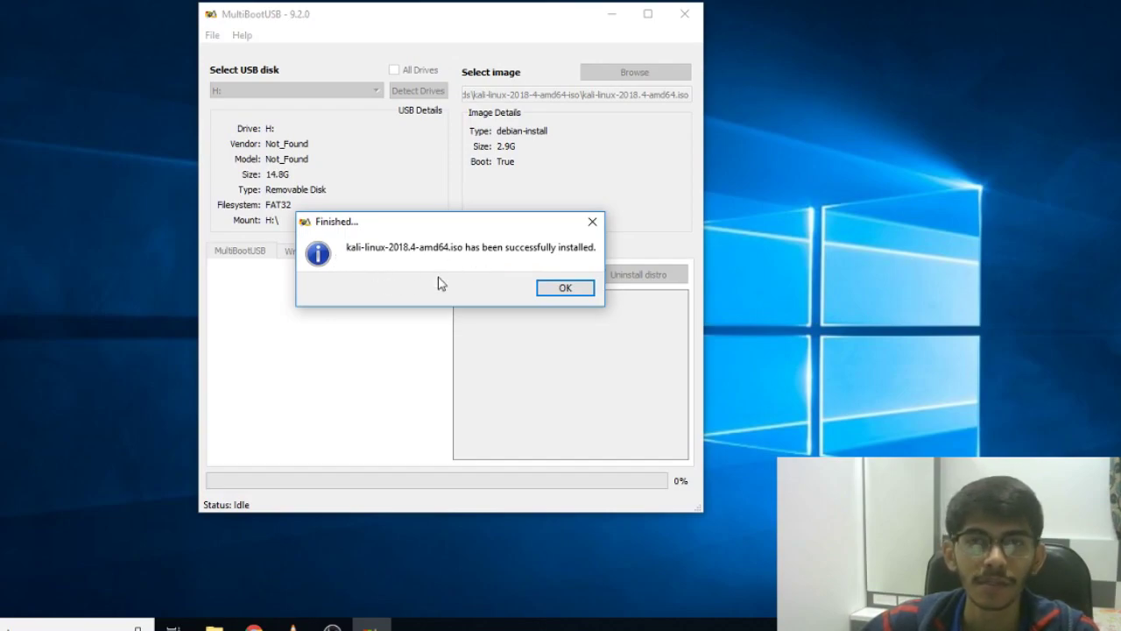
click(563, 292)
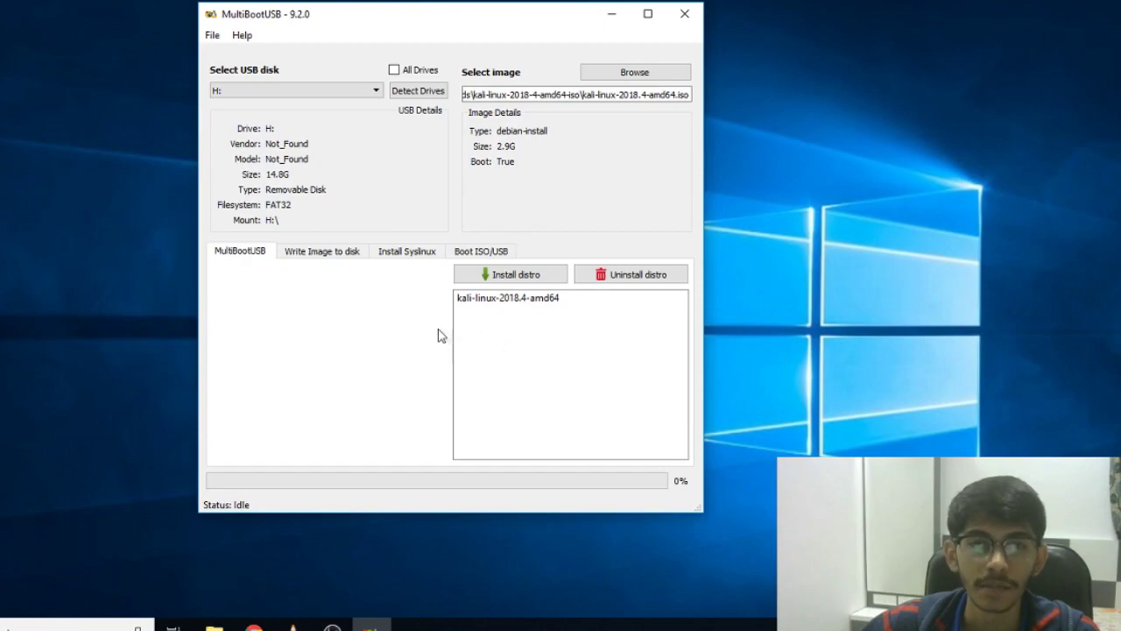
Load ubuntu-18.04.1-desktop-amd64.iso from Downloads as the next image to install
click(625, 77)
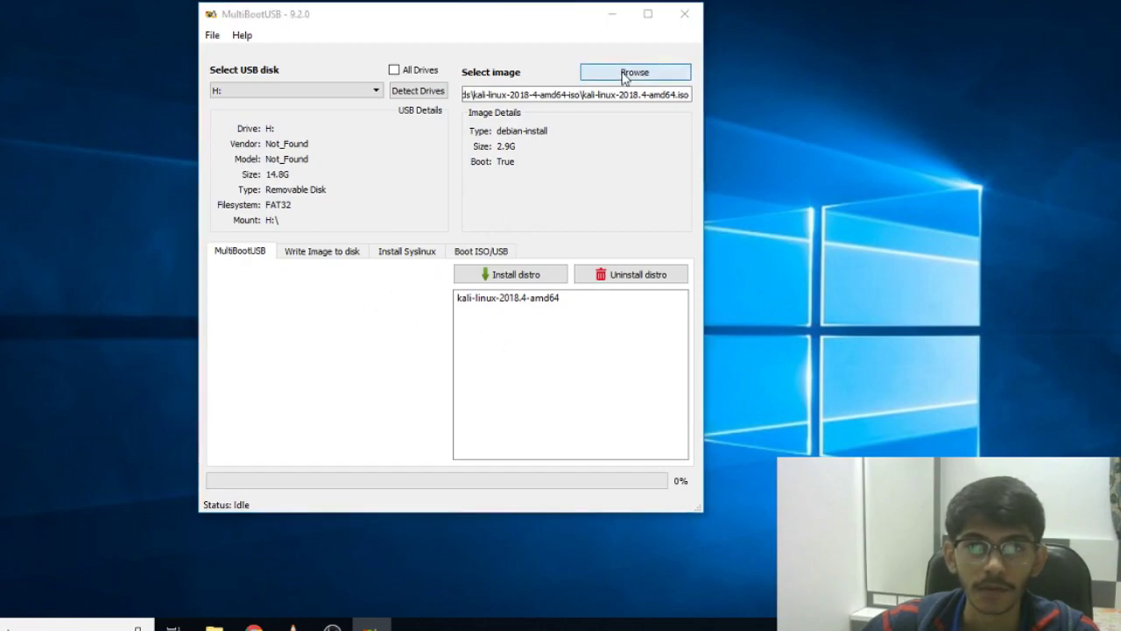
click(405, 66)
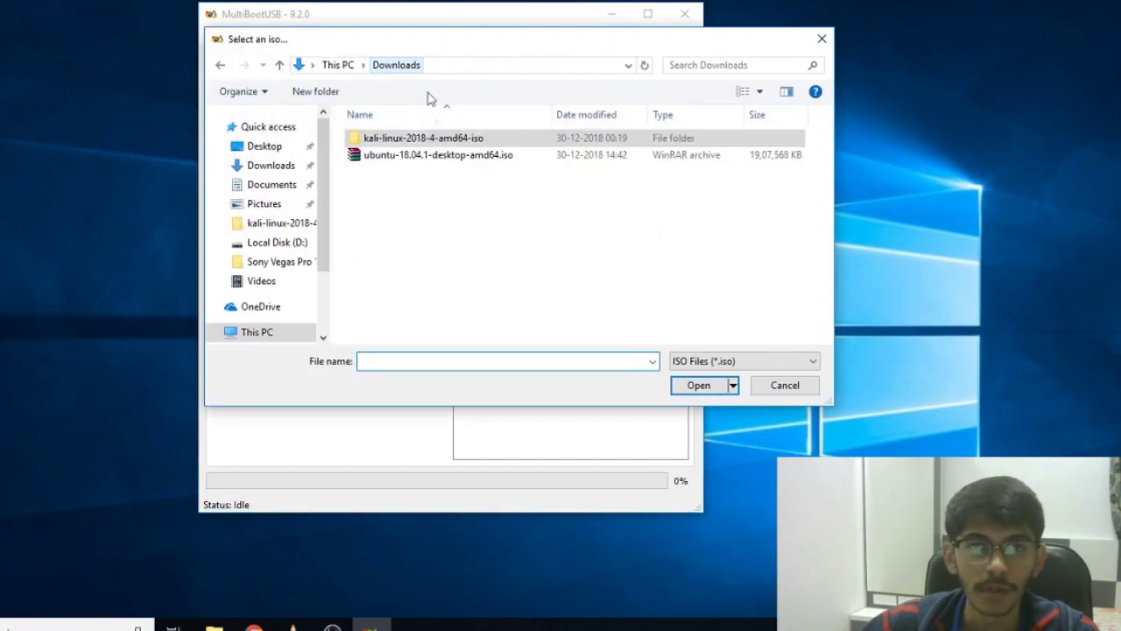
click(437, 156)
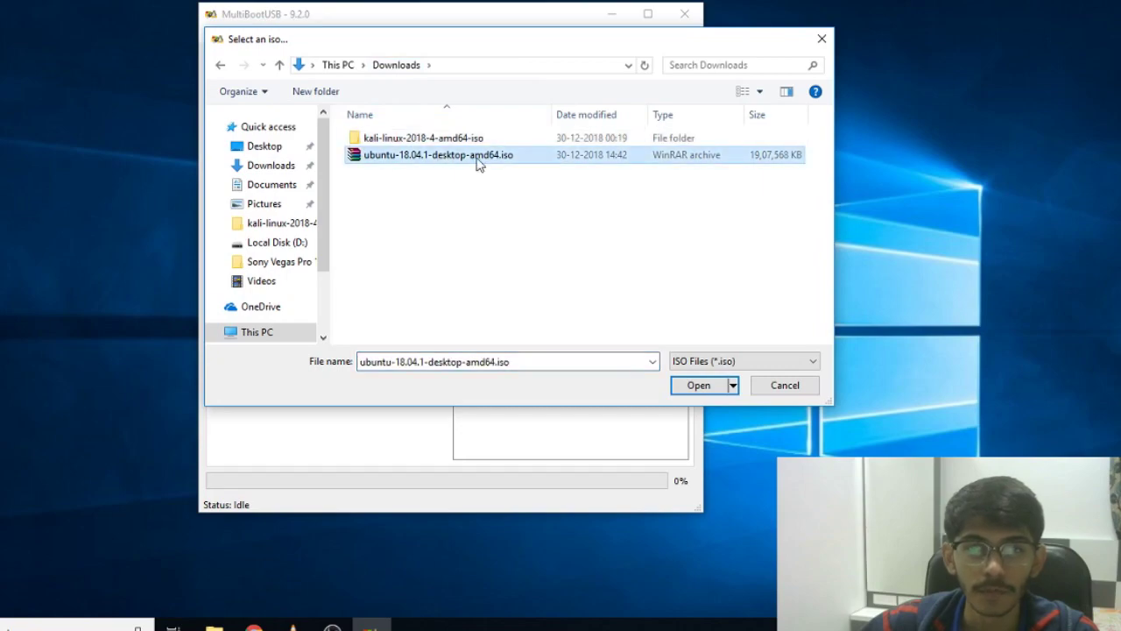
click(689, 386)
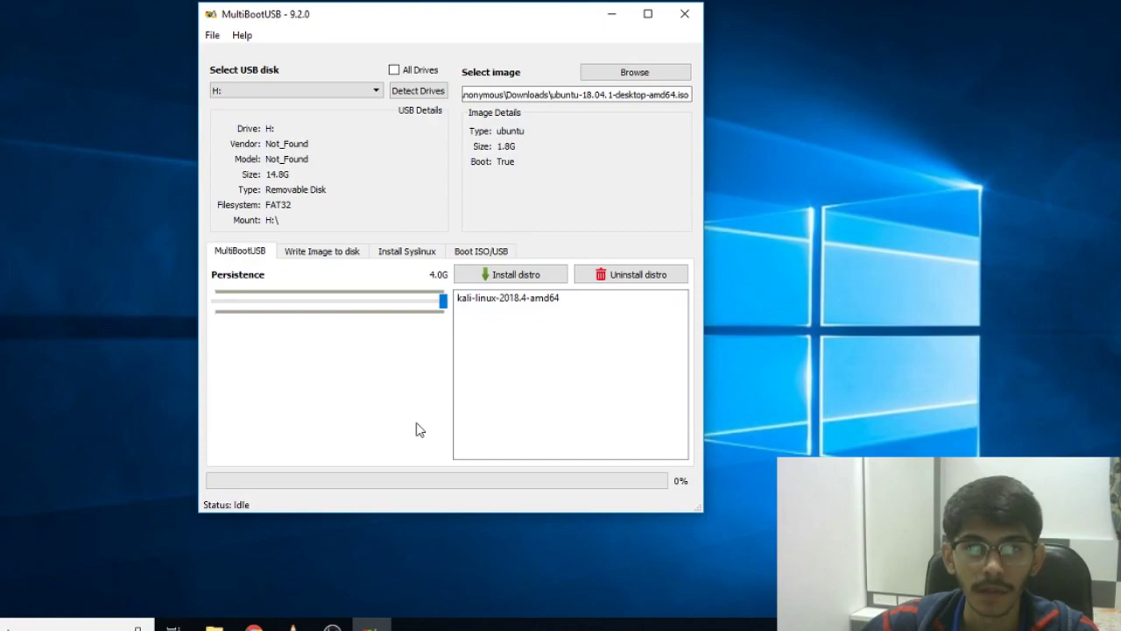
Install the Ubuntu 18.04.1 distro on USB disk H: and dismiss the completion dialog
click(525, 276)
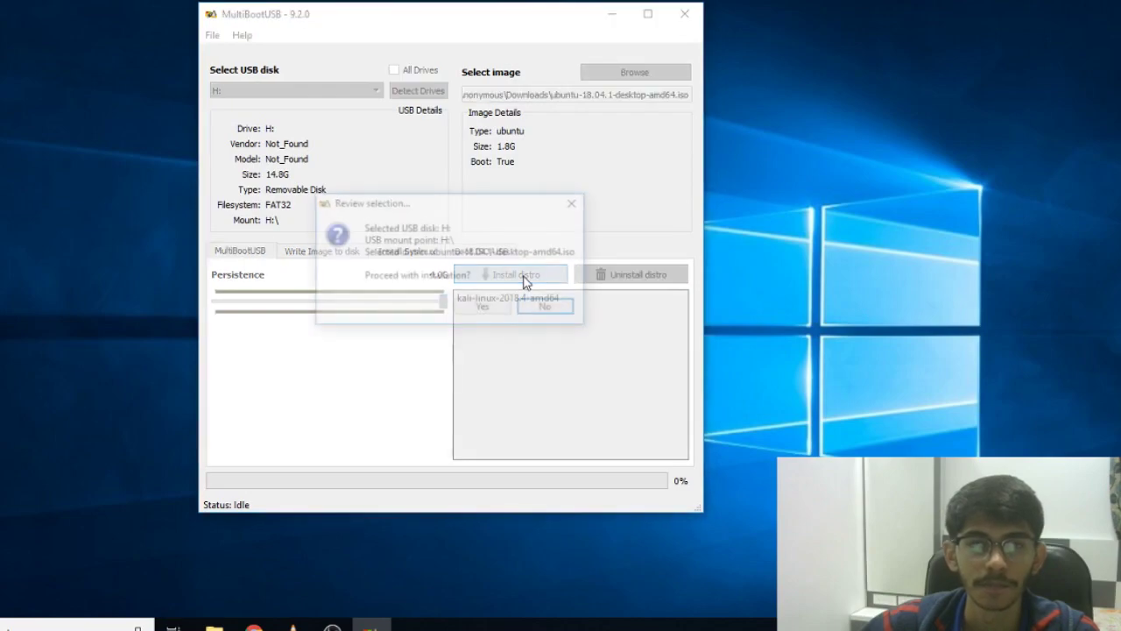
click(483, 309)
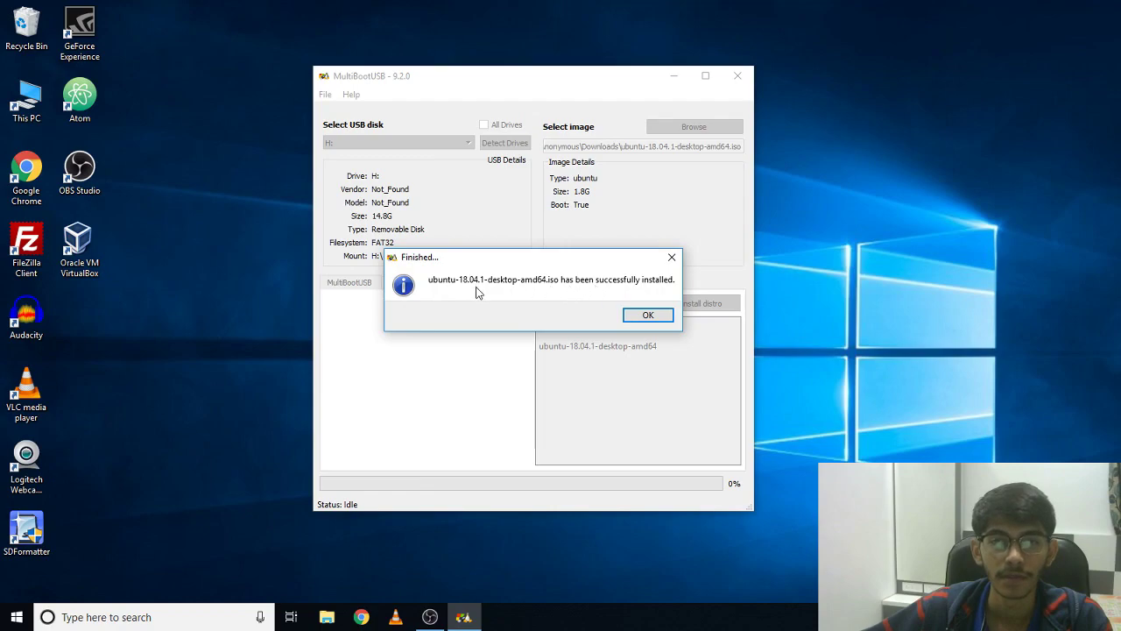
click(648, 315)
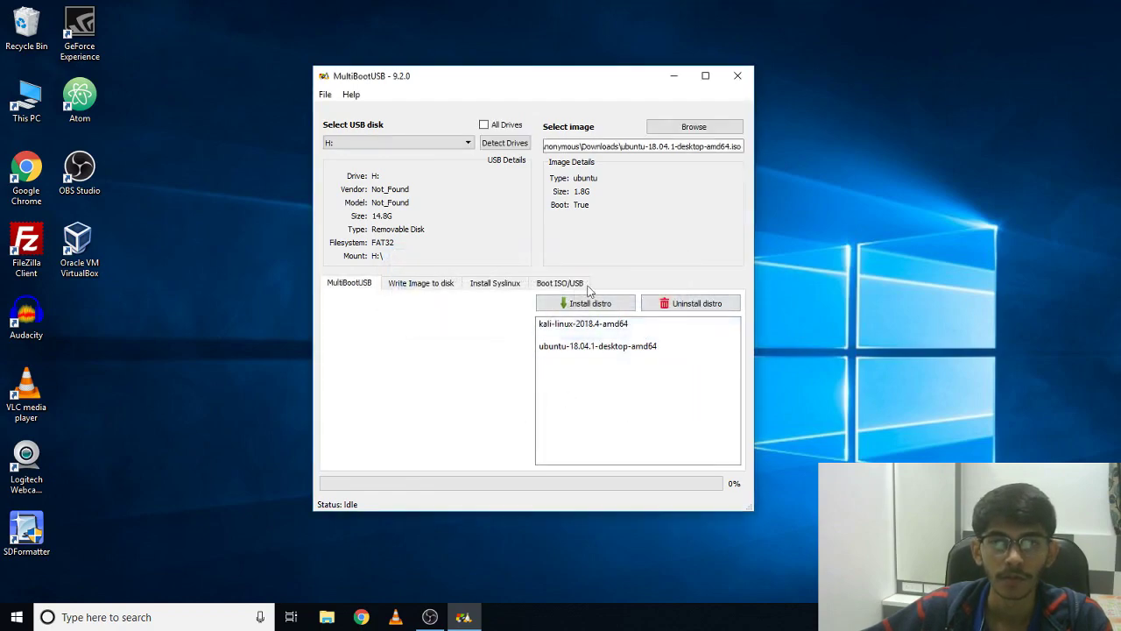
Check the Kali and Ubuntu entries in the installed distro list, and close MultiBootUSB
click(597, 330)
click(603, 355)
click(655, 327)
click(665, 355)
click(658, 328)
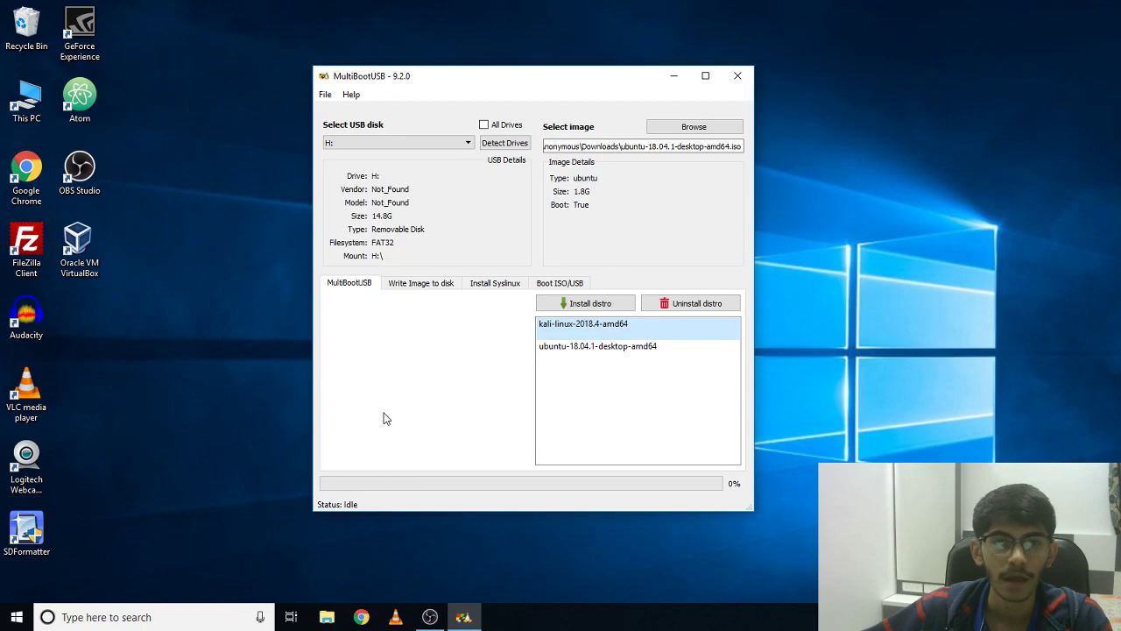
click(745, 78)
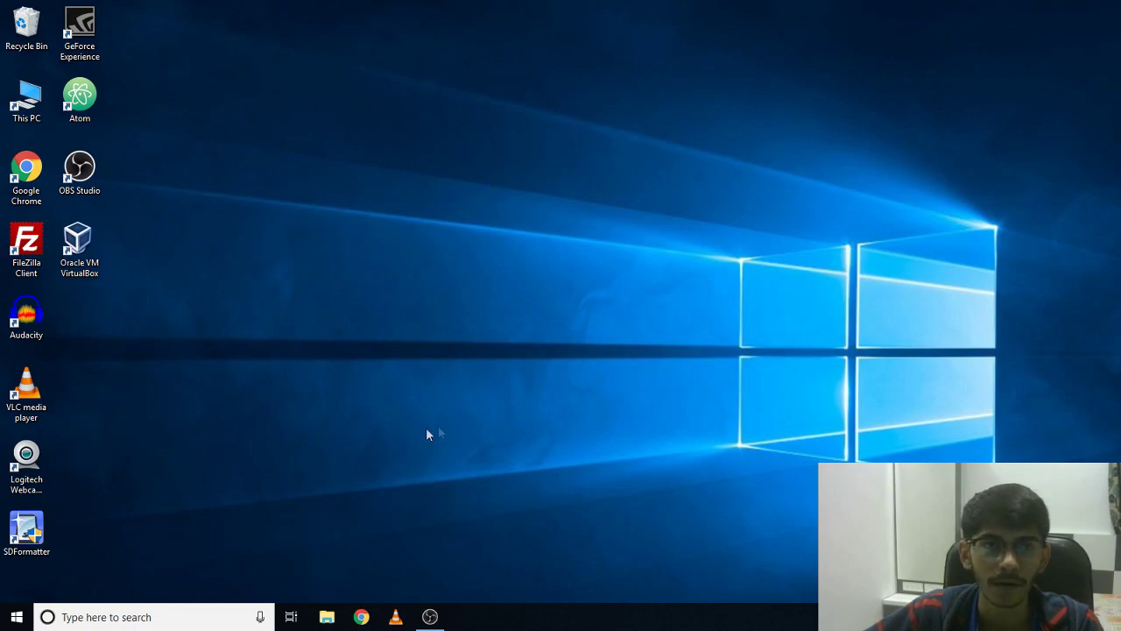
Open Oracle VM VirtualBox and begin a new virtual machine named Multi Boot
double_click(94, 267)
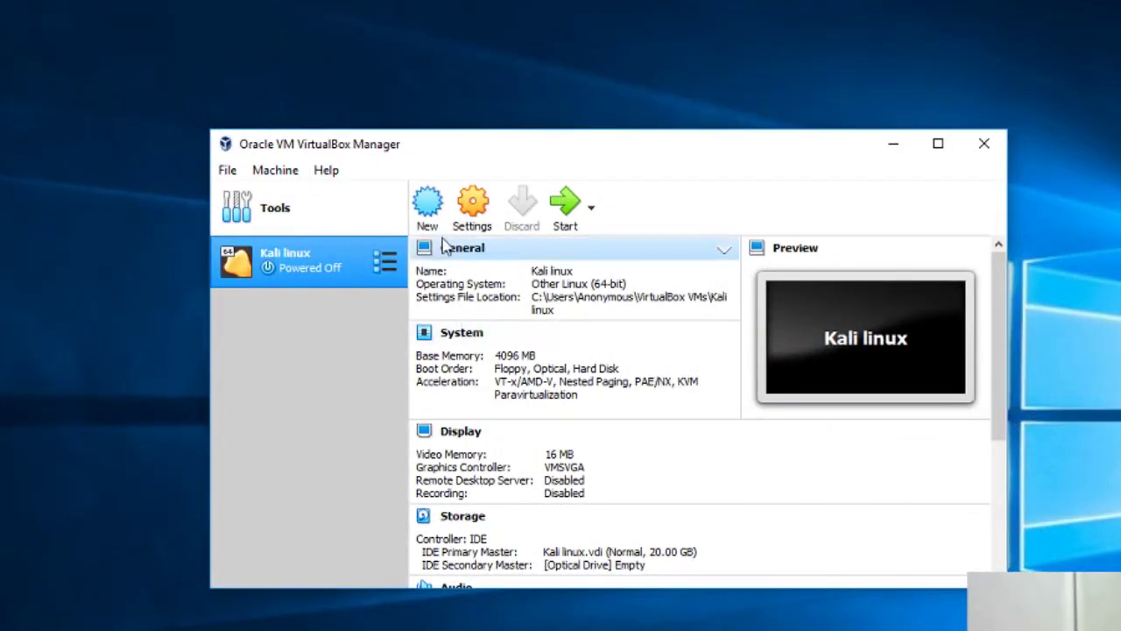
click(429, 215)
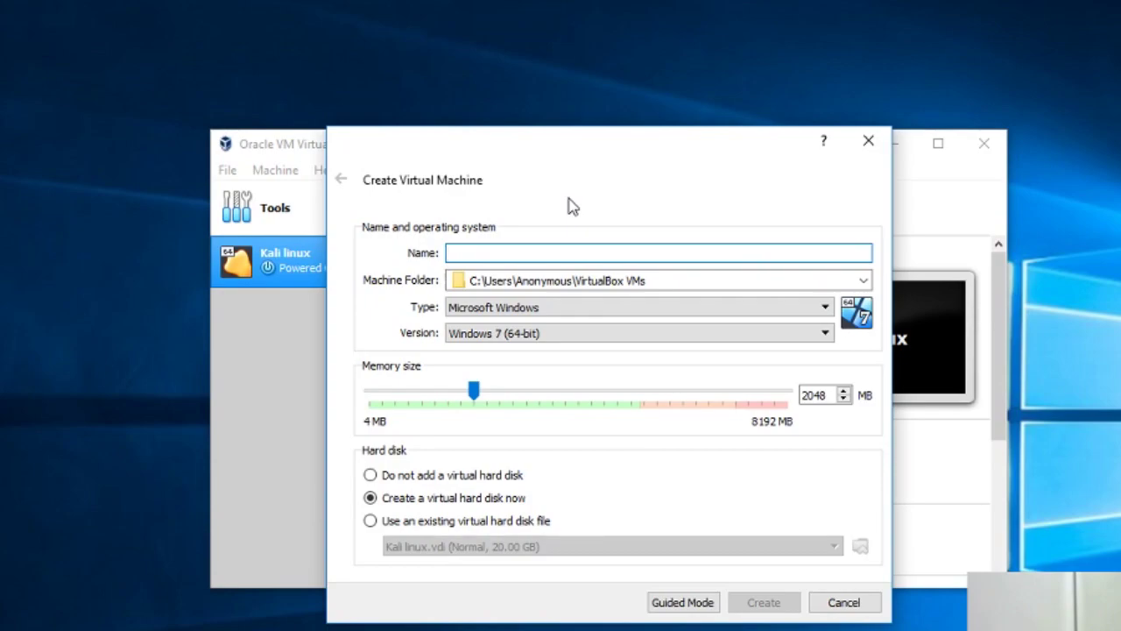
text(Mul)
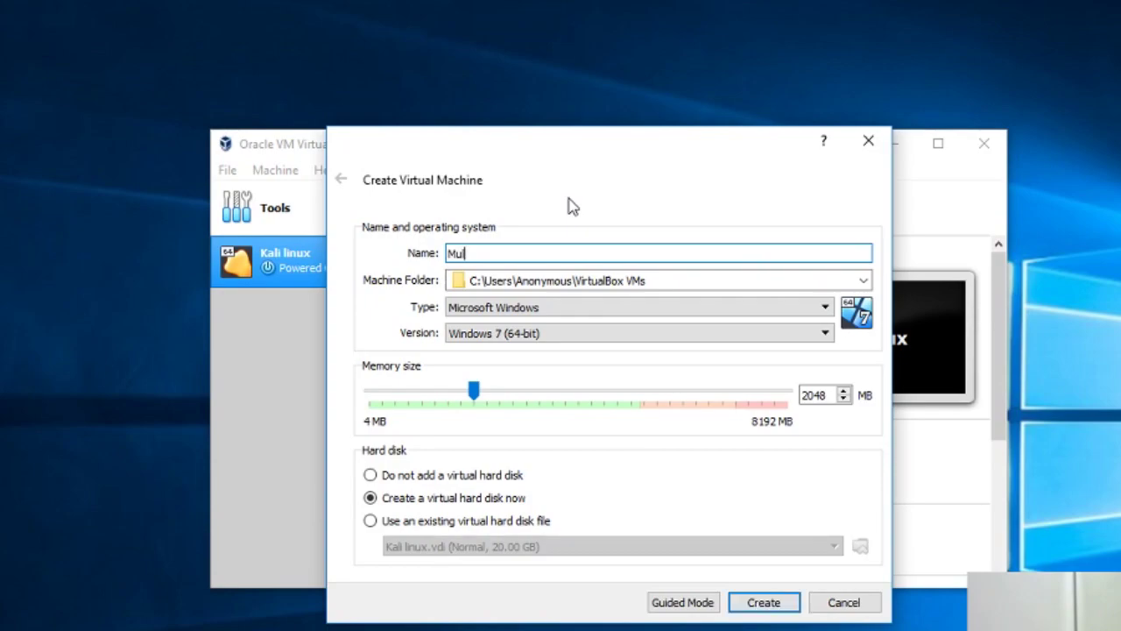
text(ti Boot)
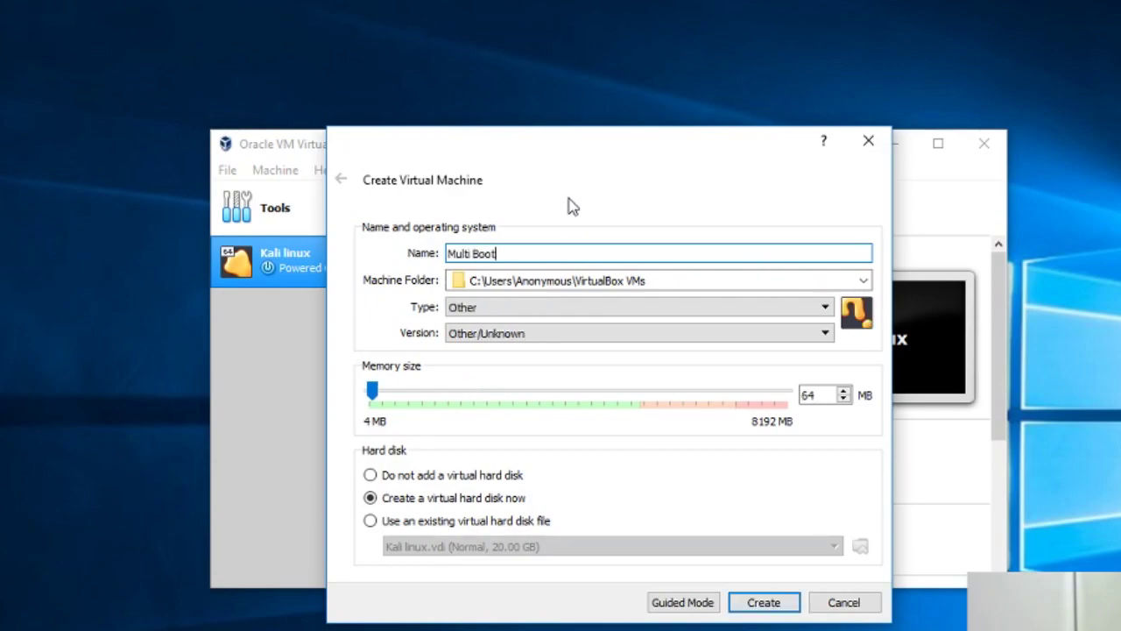
drag(518, 253, 392, 274)
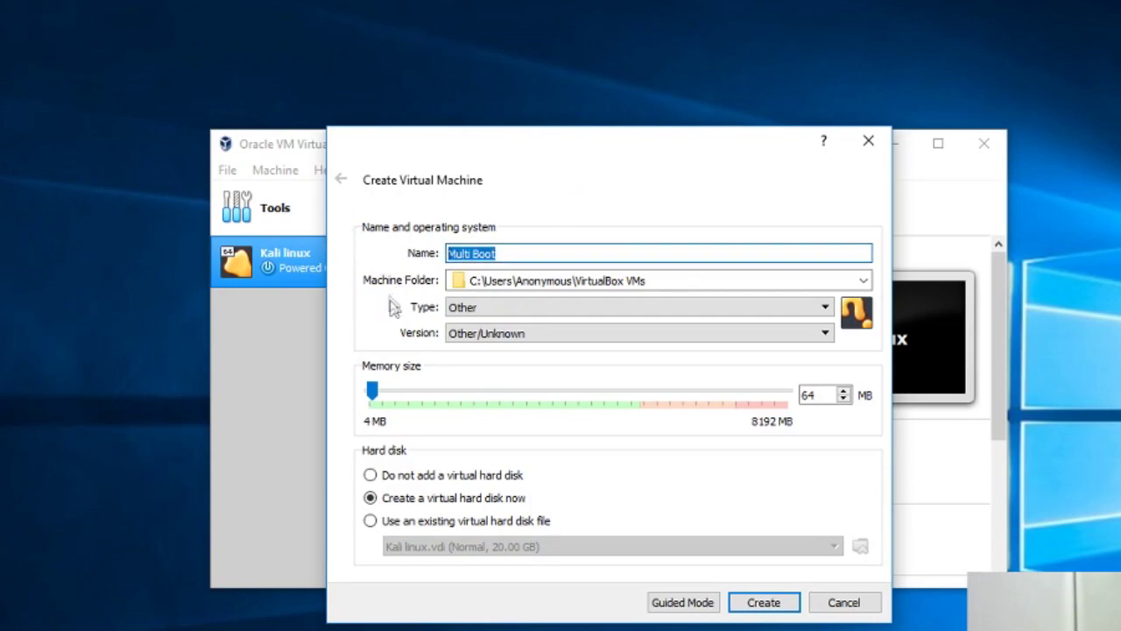
click(500, 253)
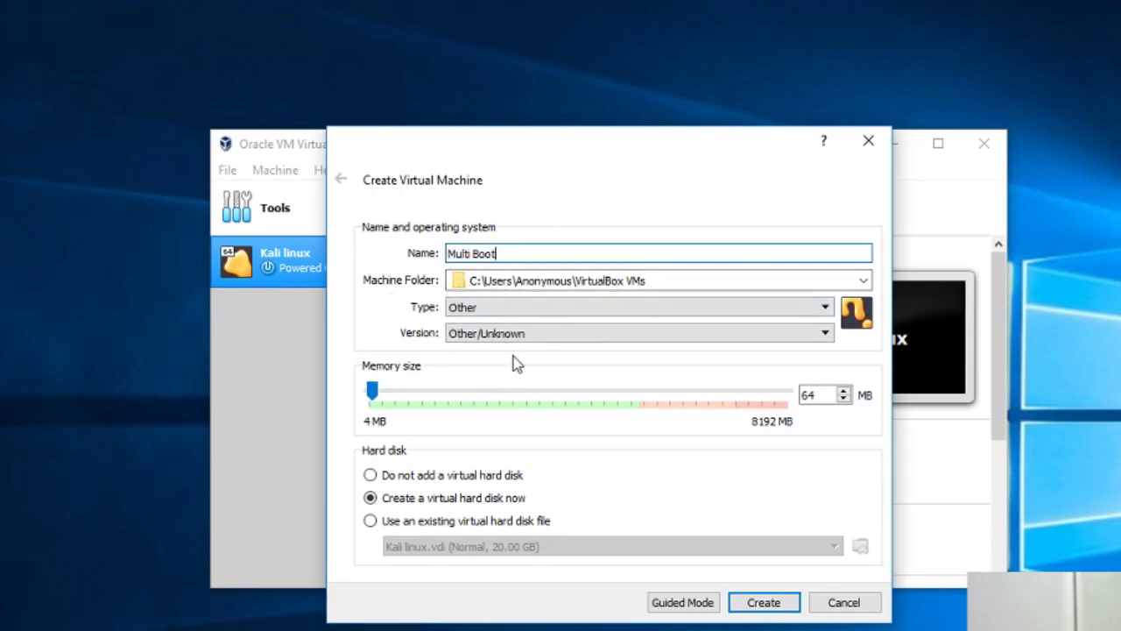
Set the memory size to 4096 MB and create the virtual machine without a virtual hard disk
drag(370, 394, 580, 394)
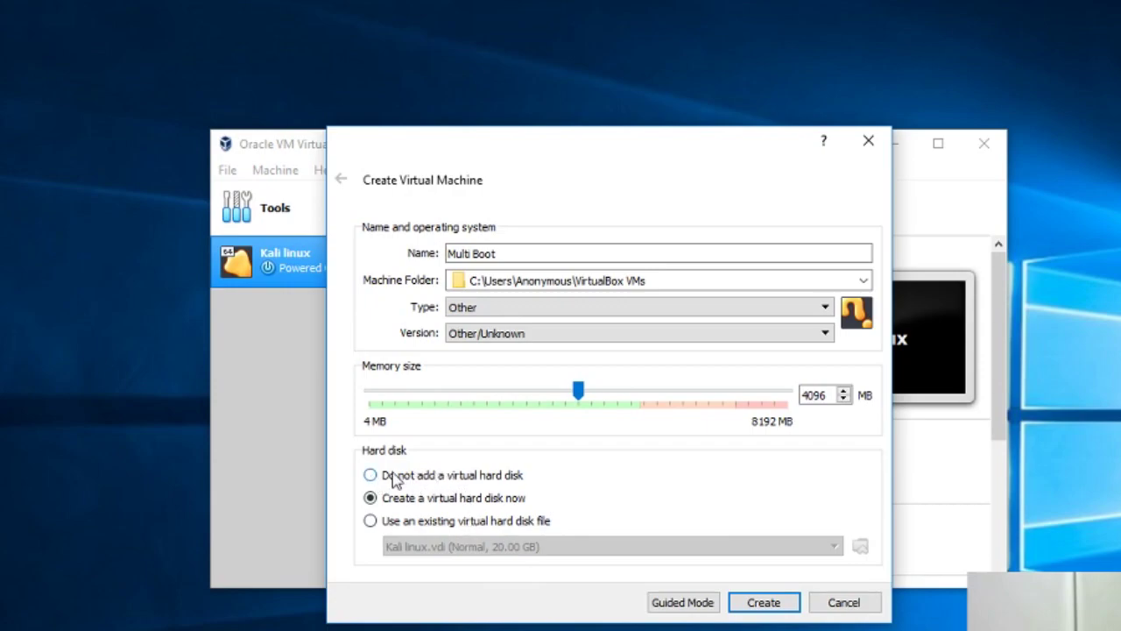
click(437, 481)
click(764, 602)
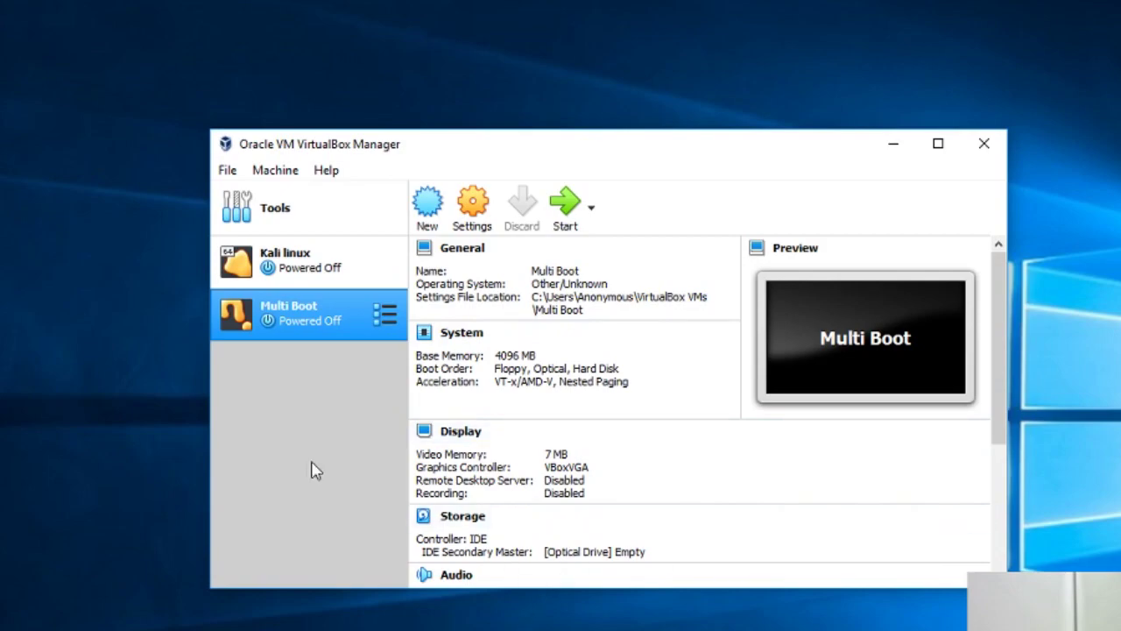
Open the Virtual.Machine.USB.Boot.1.72.Portable.x64 folder from Downloads in File Explorer, and close the VirtualBox Manager
click(318, 628)
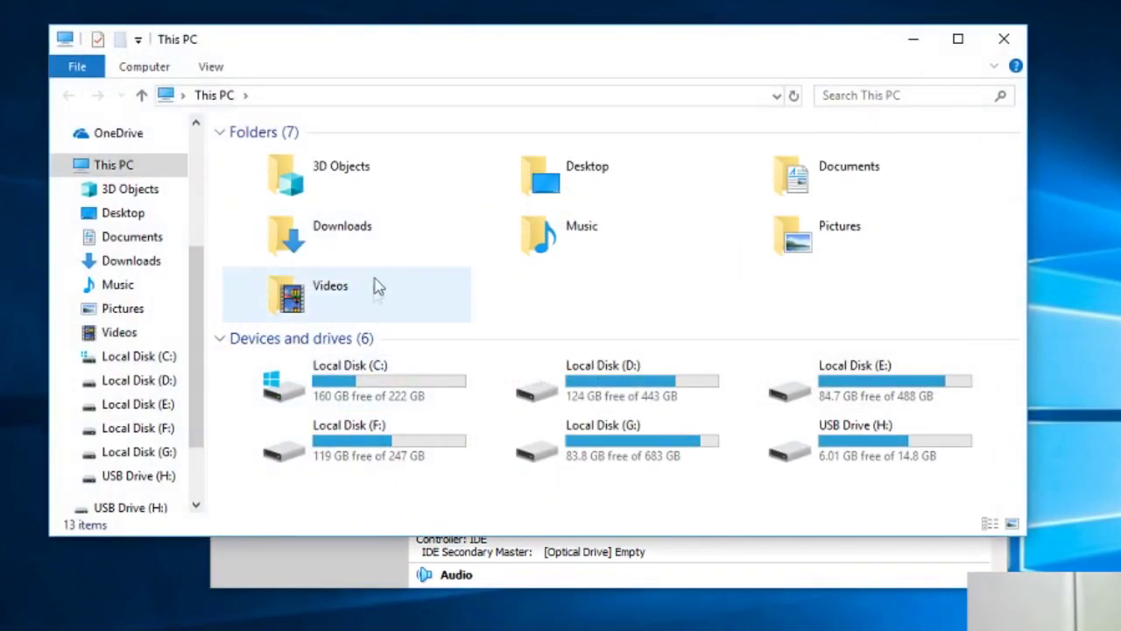
double_click(380, 256)
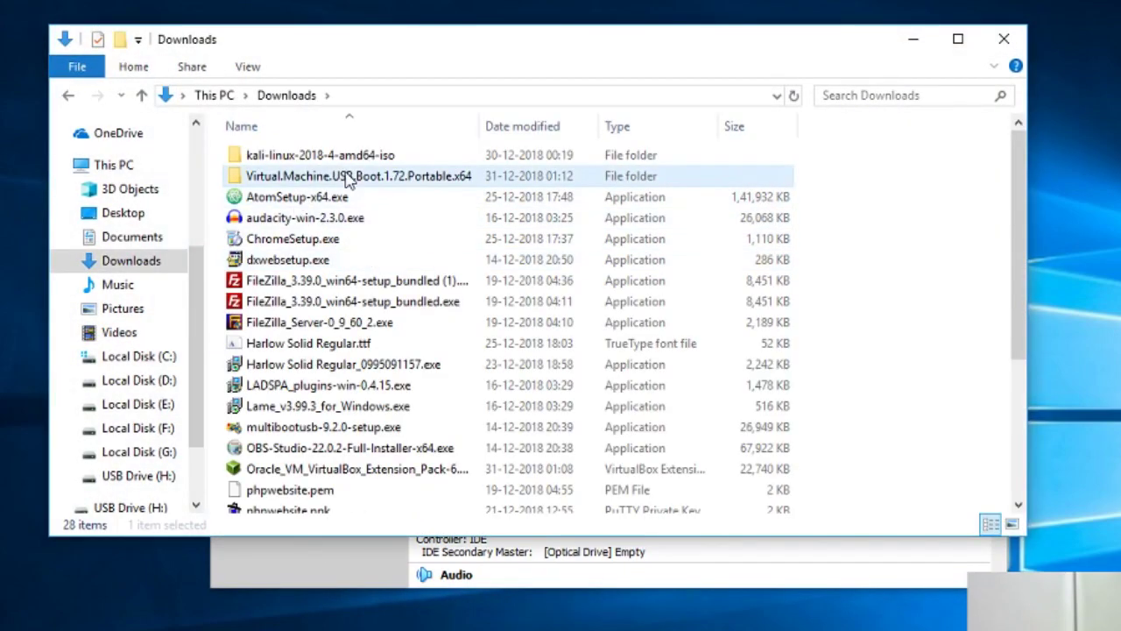
double_click(368, 177)
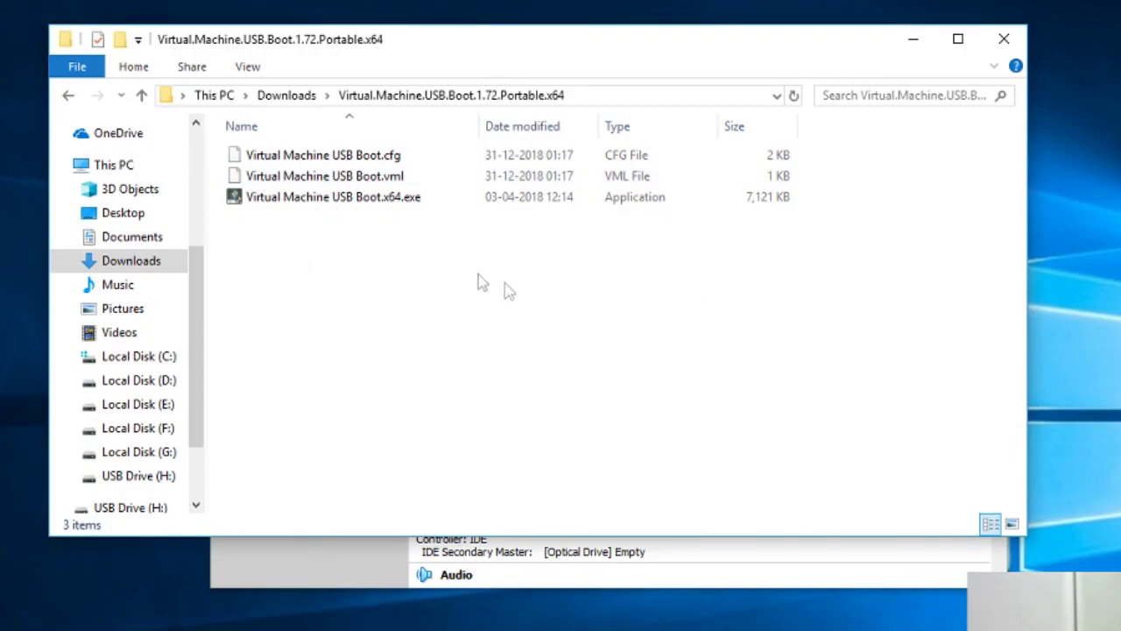
click(356, 558)
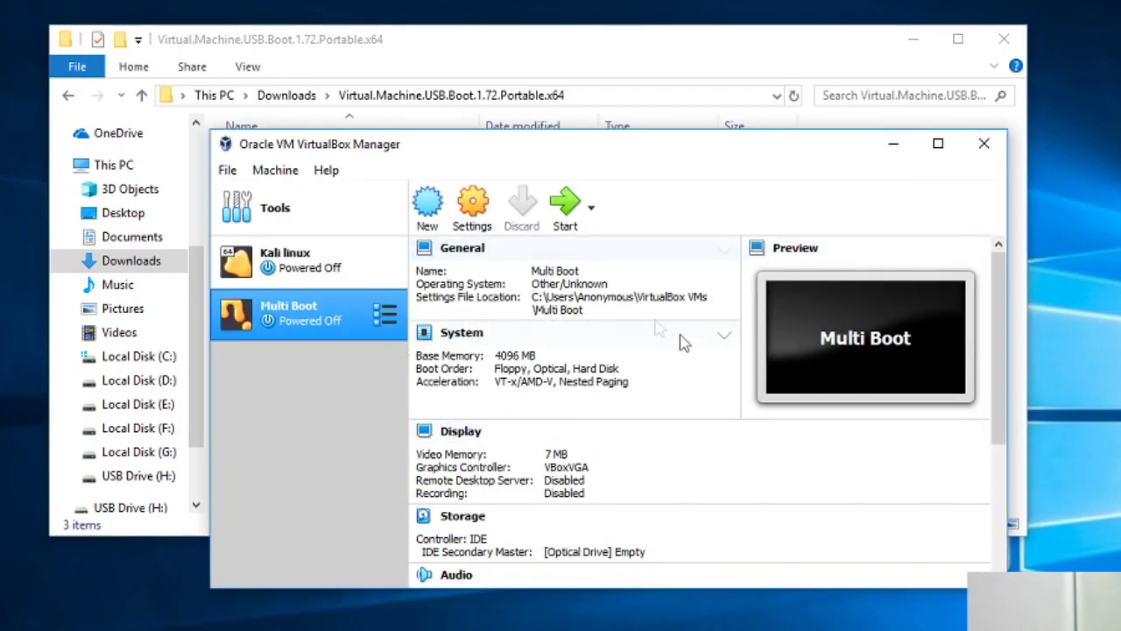
click(985, 145)
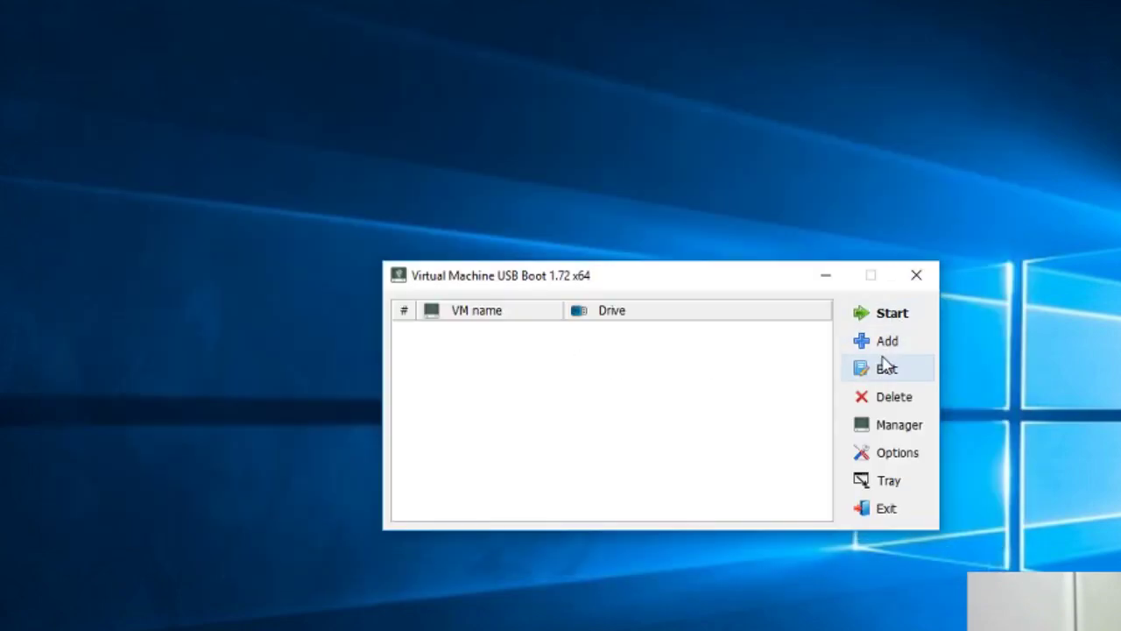
Add a VirtualBox entry that boots the "Multi Boot" virtual machine from the 14.8GB USB Generic Flash Disk [H:]
click(887, 344)
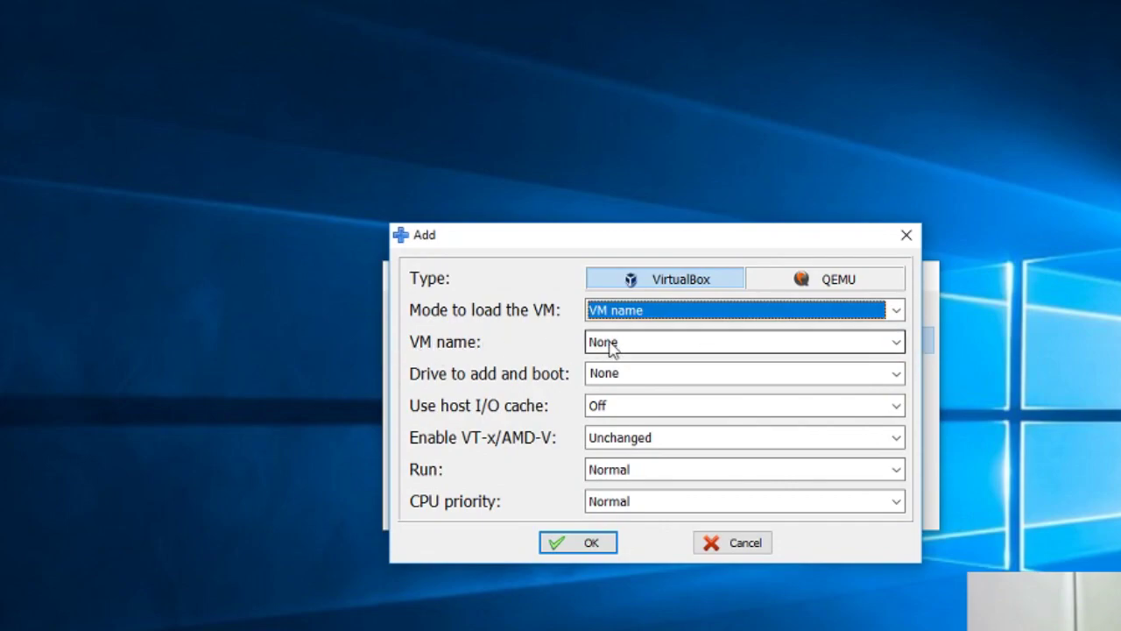
click(888, 343)
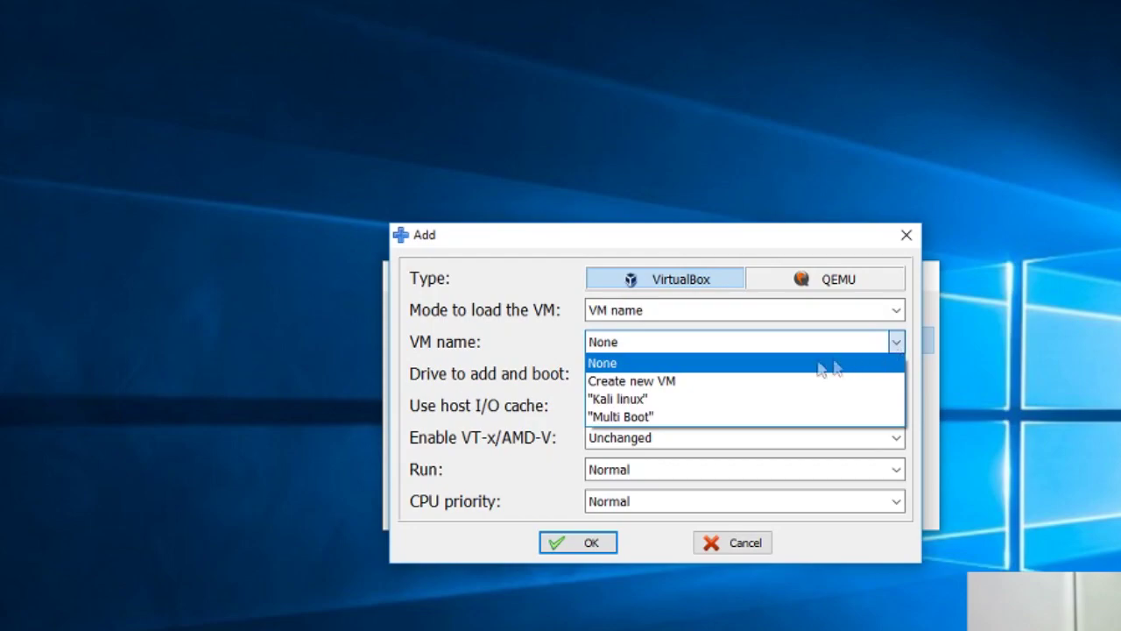
click(648, 421)
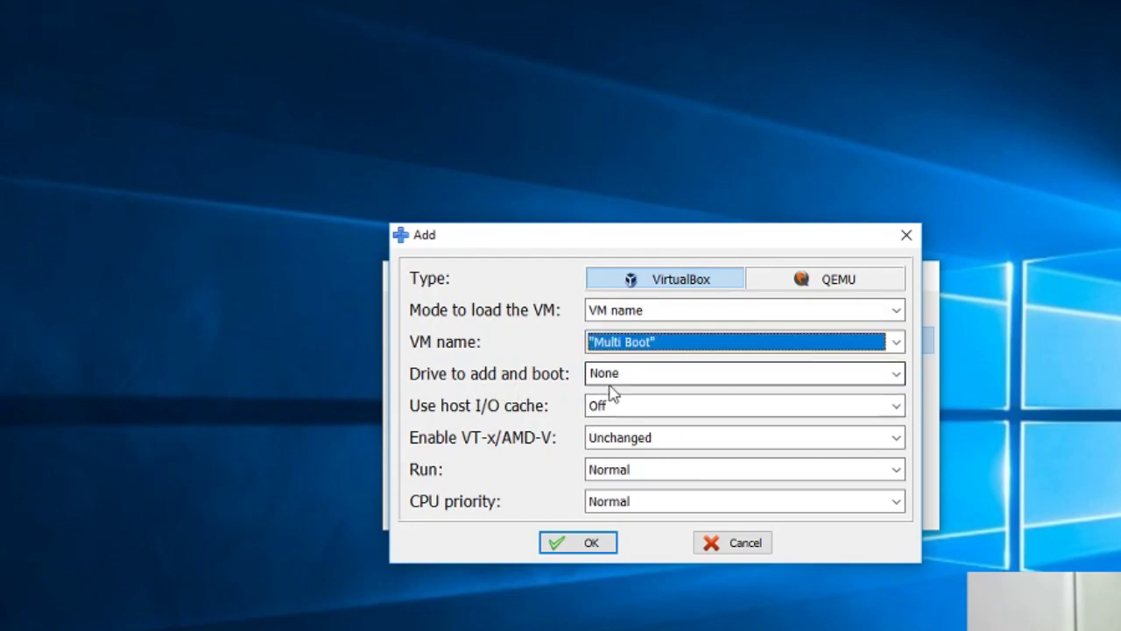
click(895, 374)
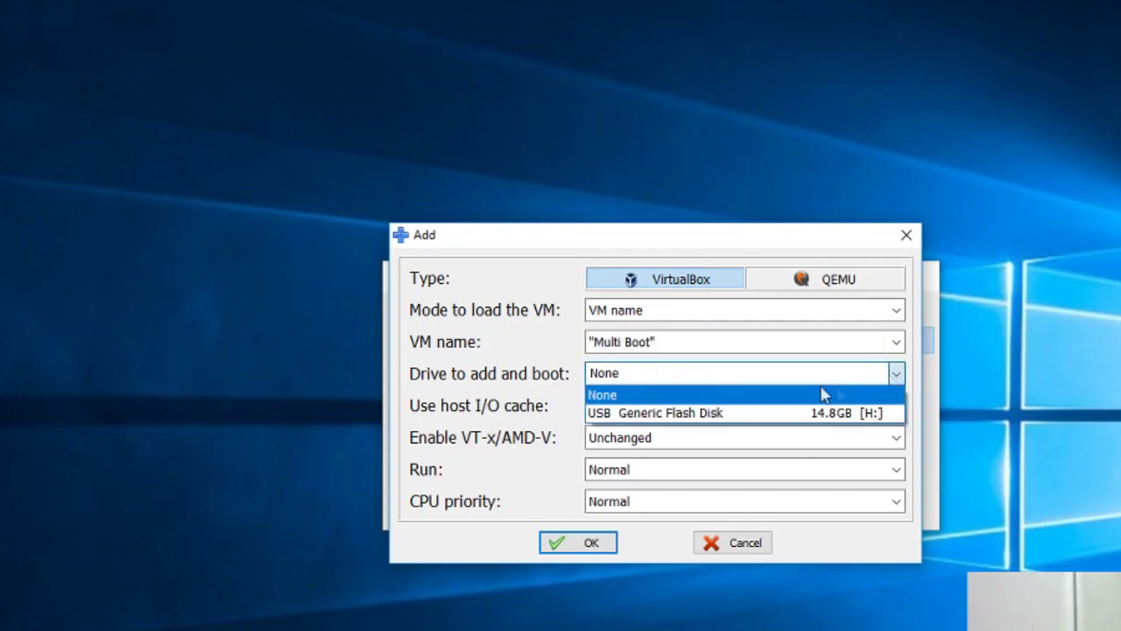
click(704, 413)
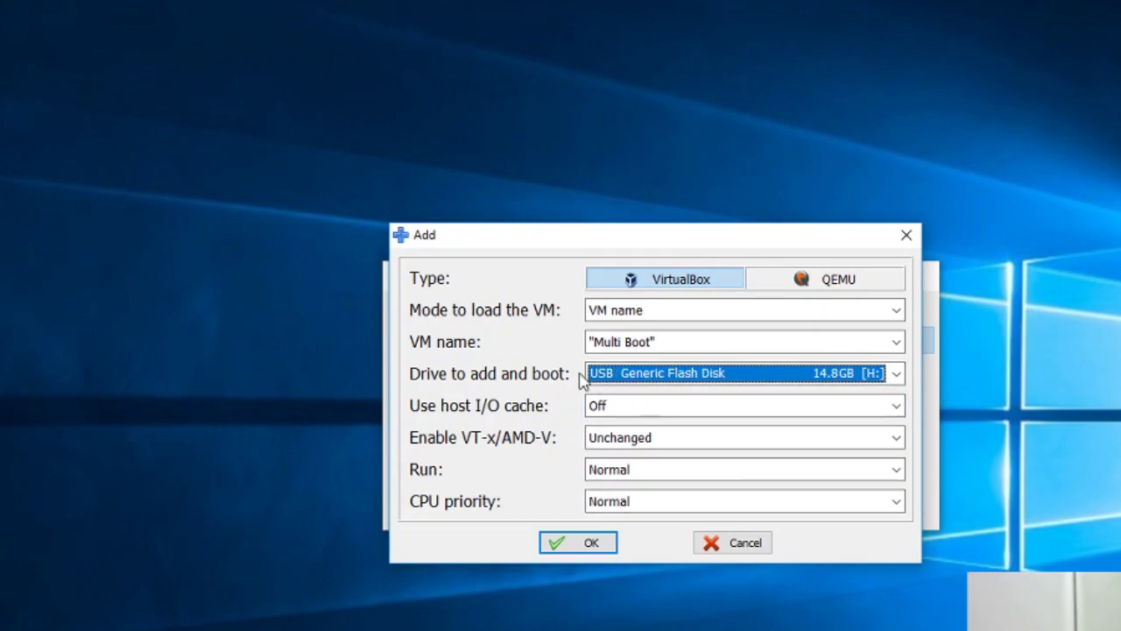
click(578, 543)
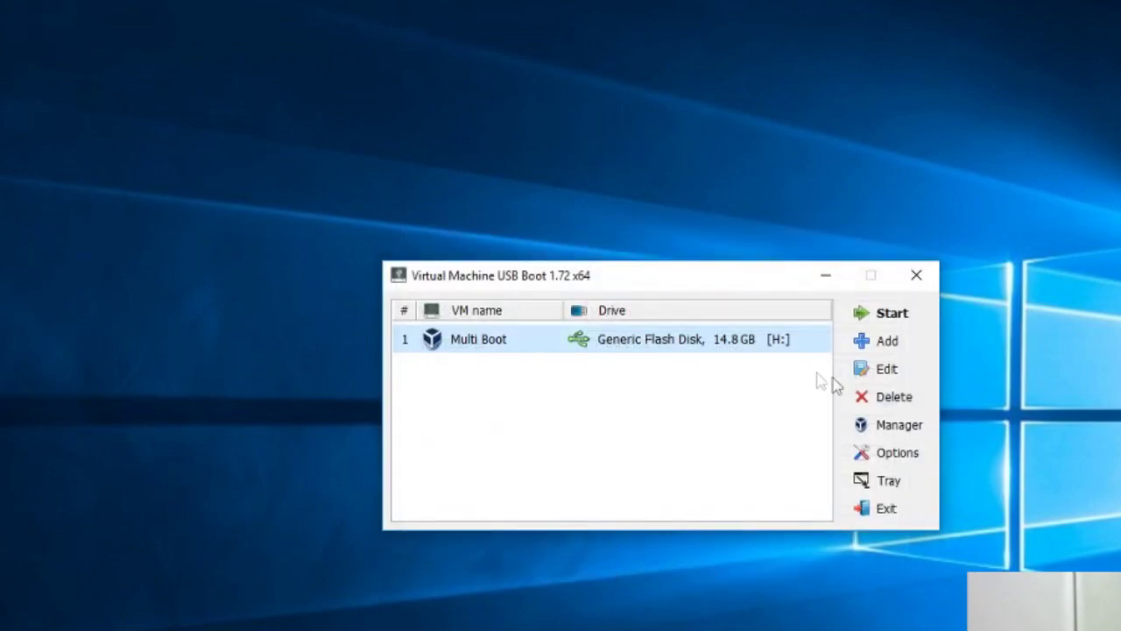
Launch the Multi Boot entry, and start its virtual machine from the VirtualBox Manager in a maximized window
click(892, 315)
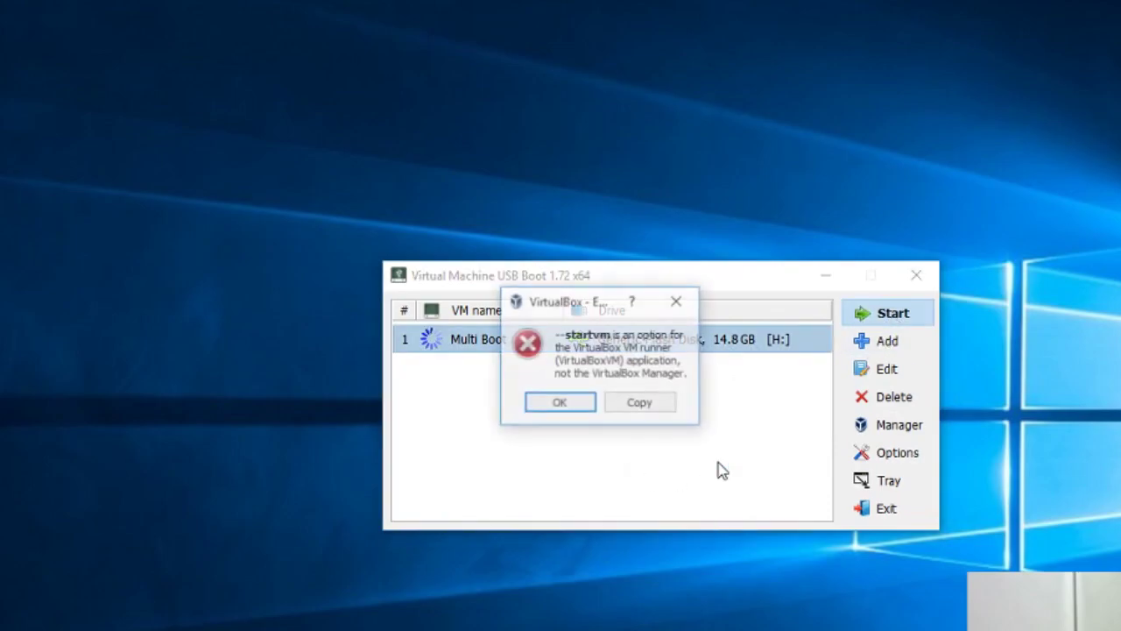
click(557, 404)
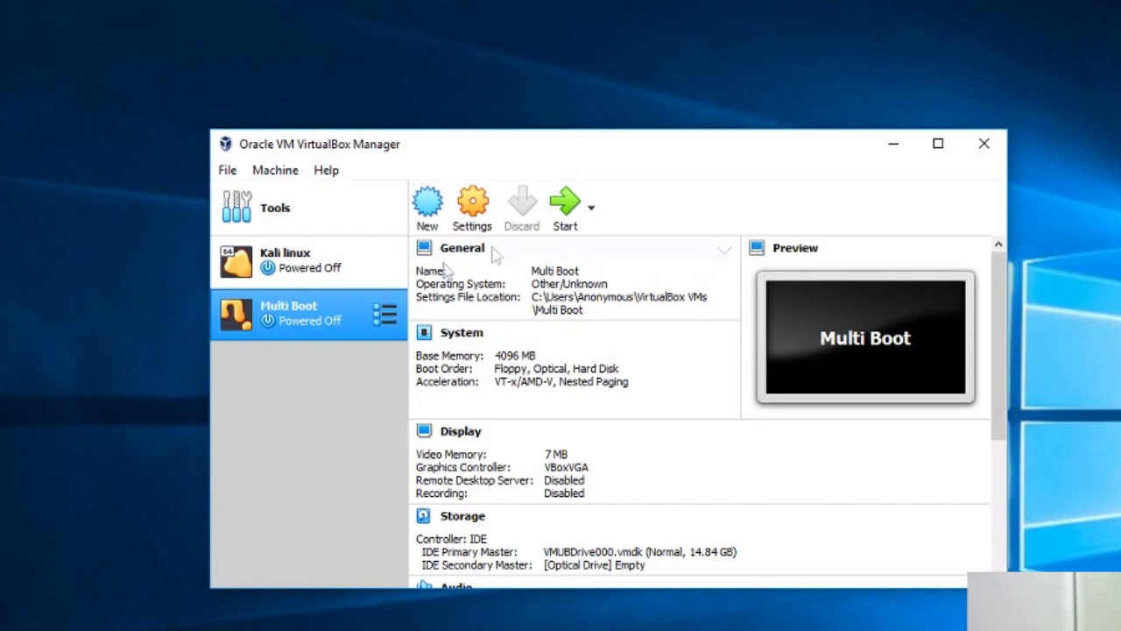
click(564, 204)
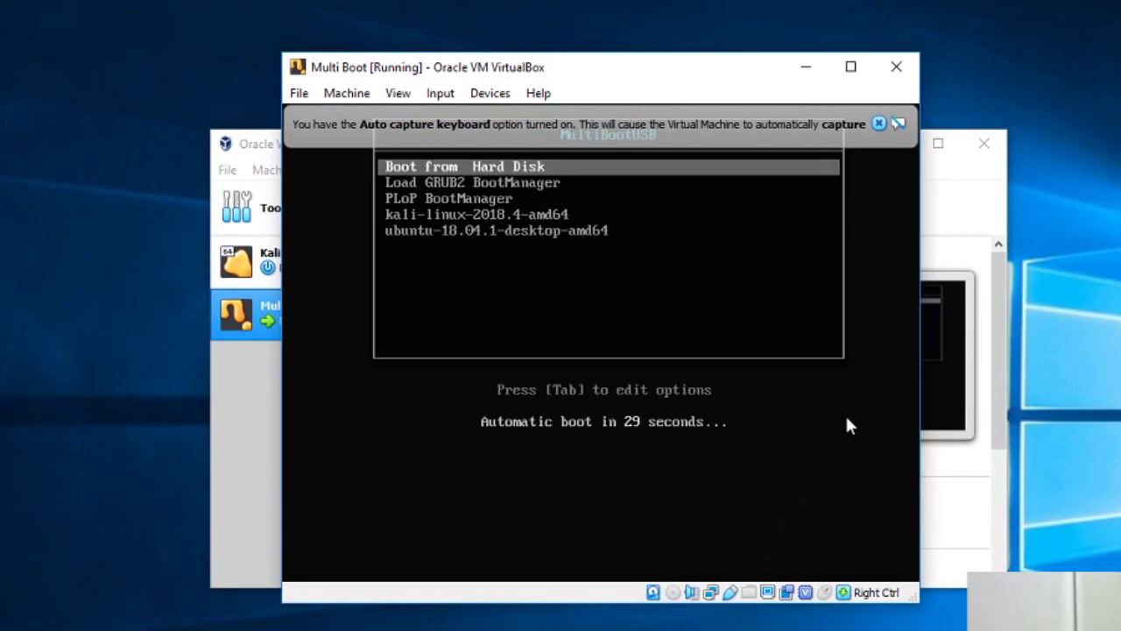
click(850, 67)
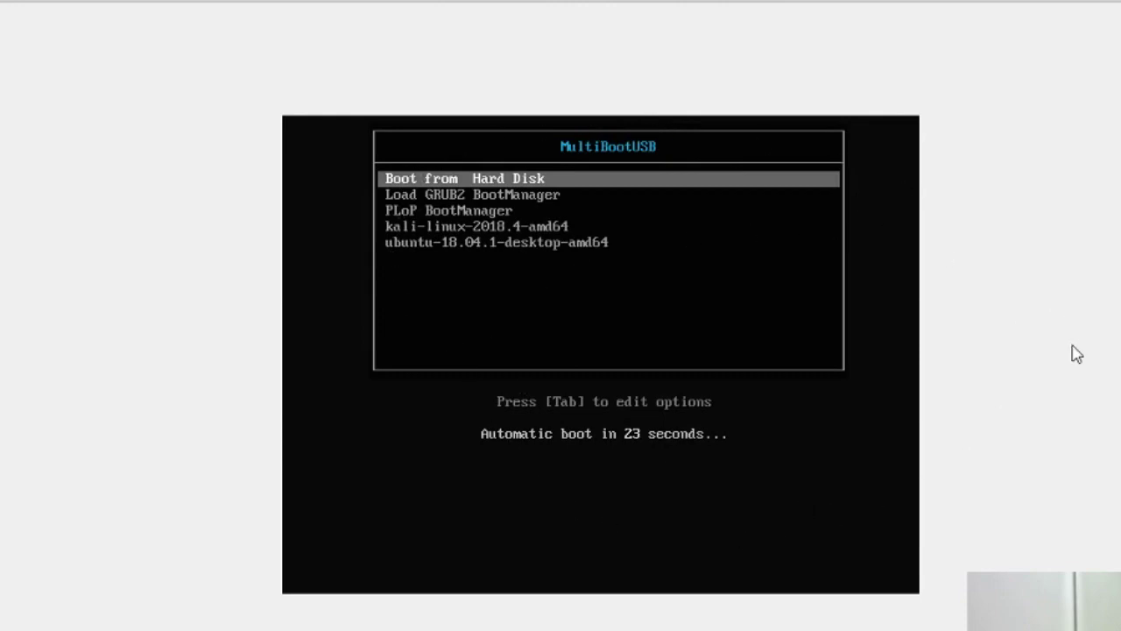
Boot the kali-linux-2018.4-amd64 entry from the MultiBootUSB menu
key(Down)
key(Up)
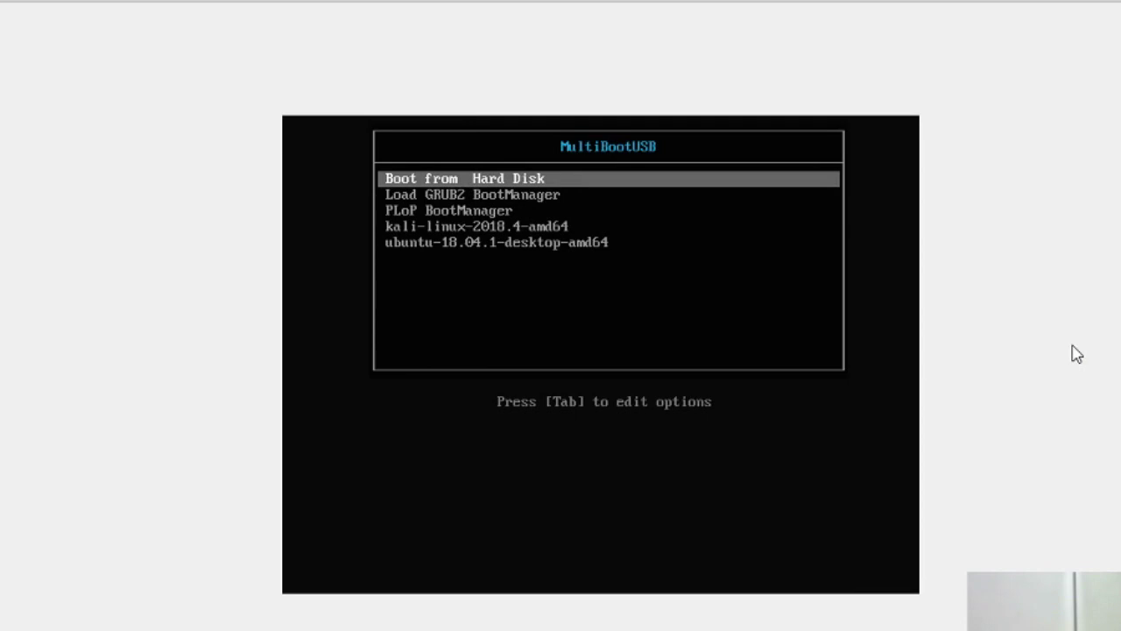
key(Down)
key(Down)
key(Down)
key(Down)
key(Up)
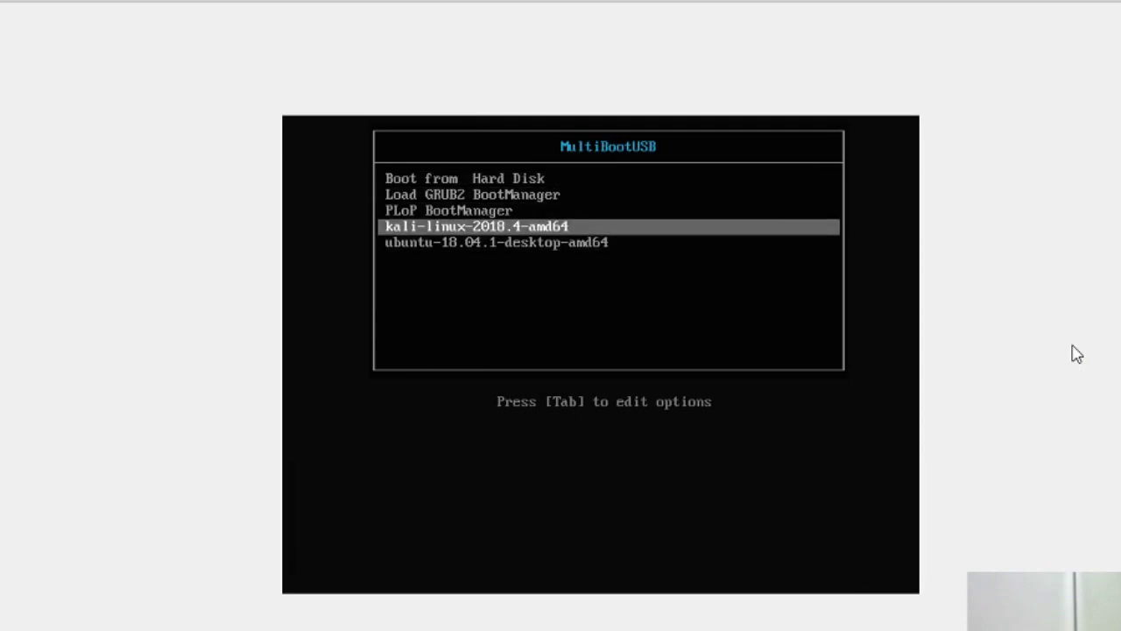
key(Down)
key(Up)
key(Return)
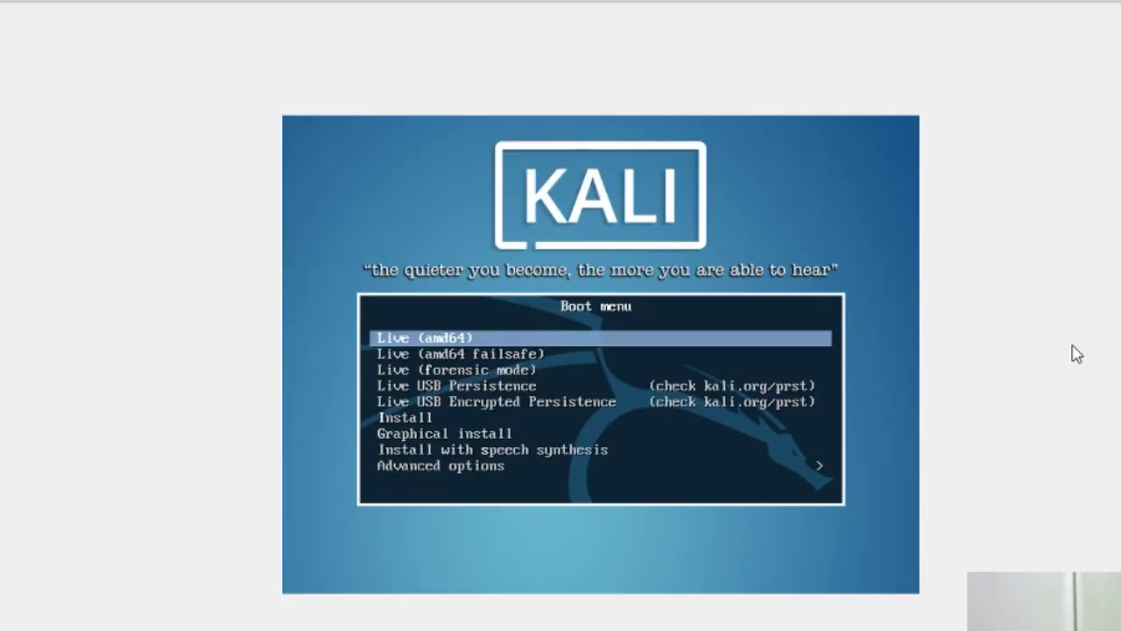
Look through the live, persistence and install options in the Kali boot menu
key(Down)
key(Down)
key(Down)
key(Down)
key(Down)
key(Down)
key(Down)
key(Down)
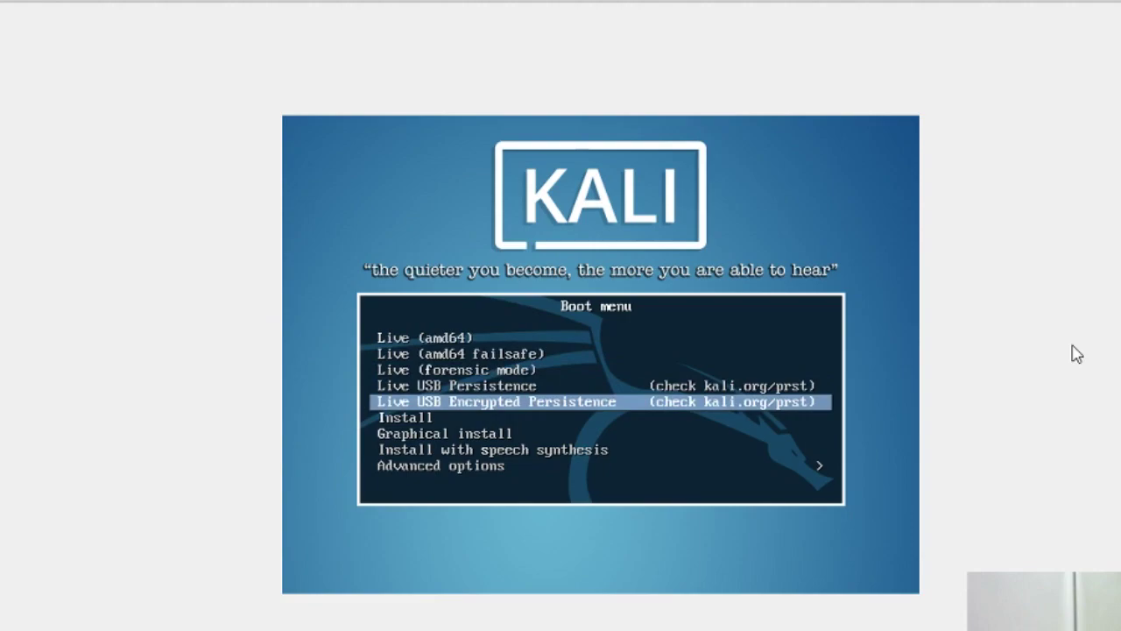
key(Up)
key(Up)
key(Up)
key(Up)
key(Up)
key(Up)
key(Up)
key(Up)
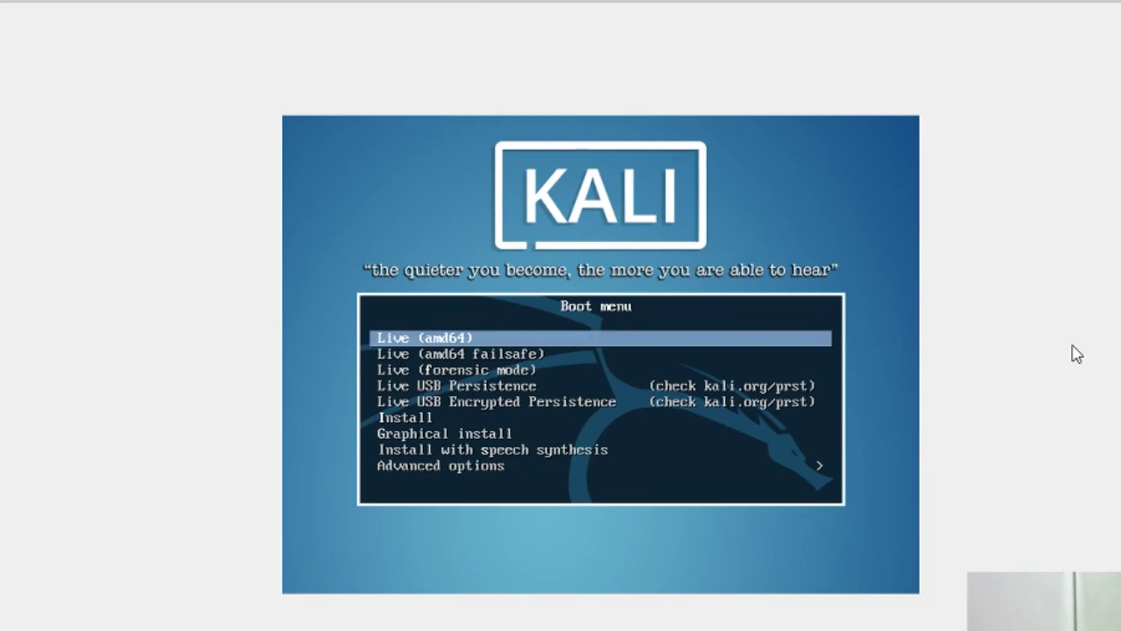
key(Down)
key(Up)
Reset the running Multi Boot virtual machine
click(44, 99)
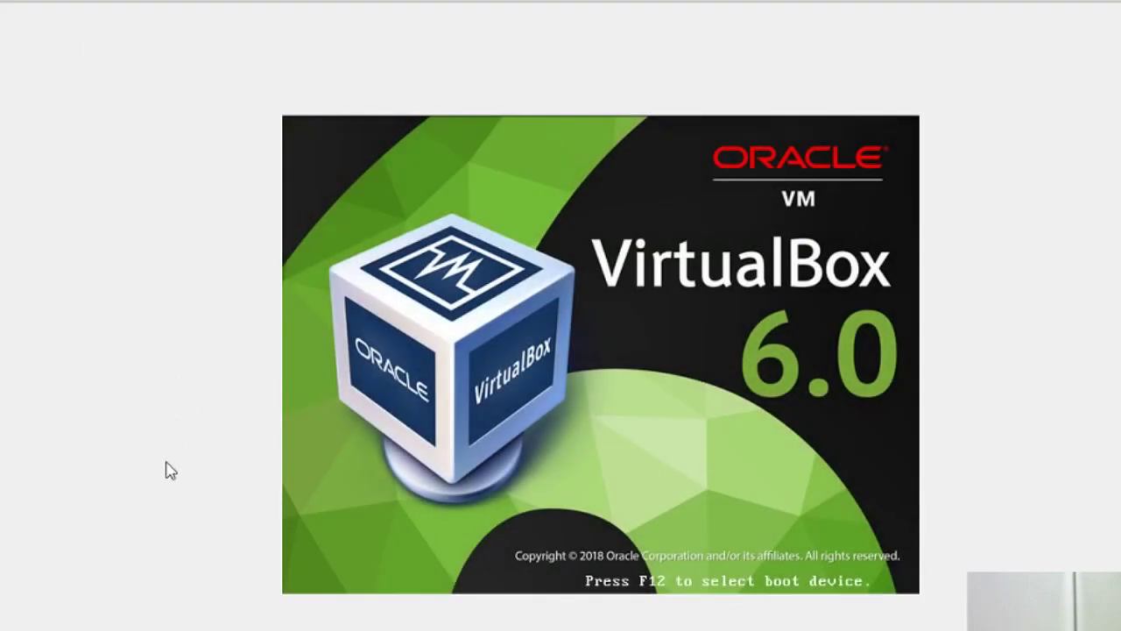